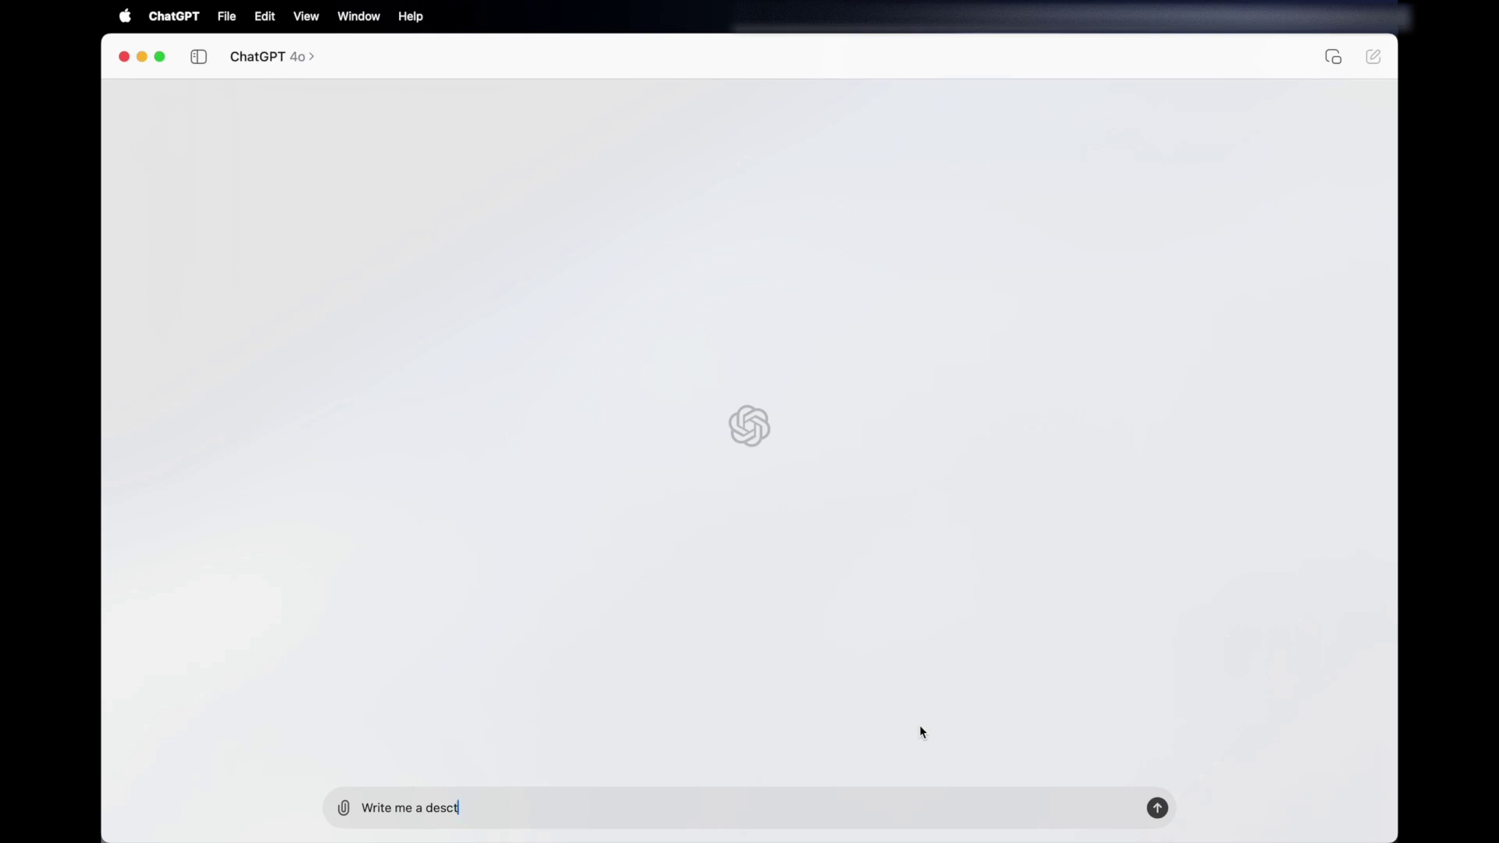
- Correct the misspelled 'descesption' to 'description' in the prompt
{"action": "key", "text": "BackSpace"}
{"action": "key", "text": "BackSpace"}
{"action": "key", "text": "BackSpace"}
{"action": "key", "text": "BackSpace"}
{"action": "key", "text": "BackSpace"}
{"action": "key", "text": "BackSpace"}
{"action": "type", "text": "descesption for"}
{"action": "right_click", "coordinate": [462, 805]}
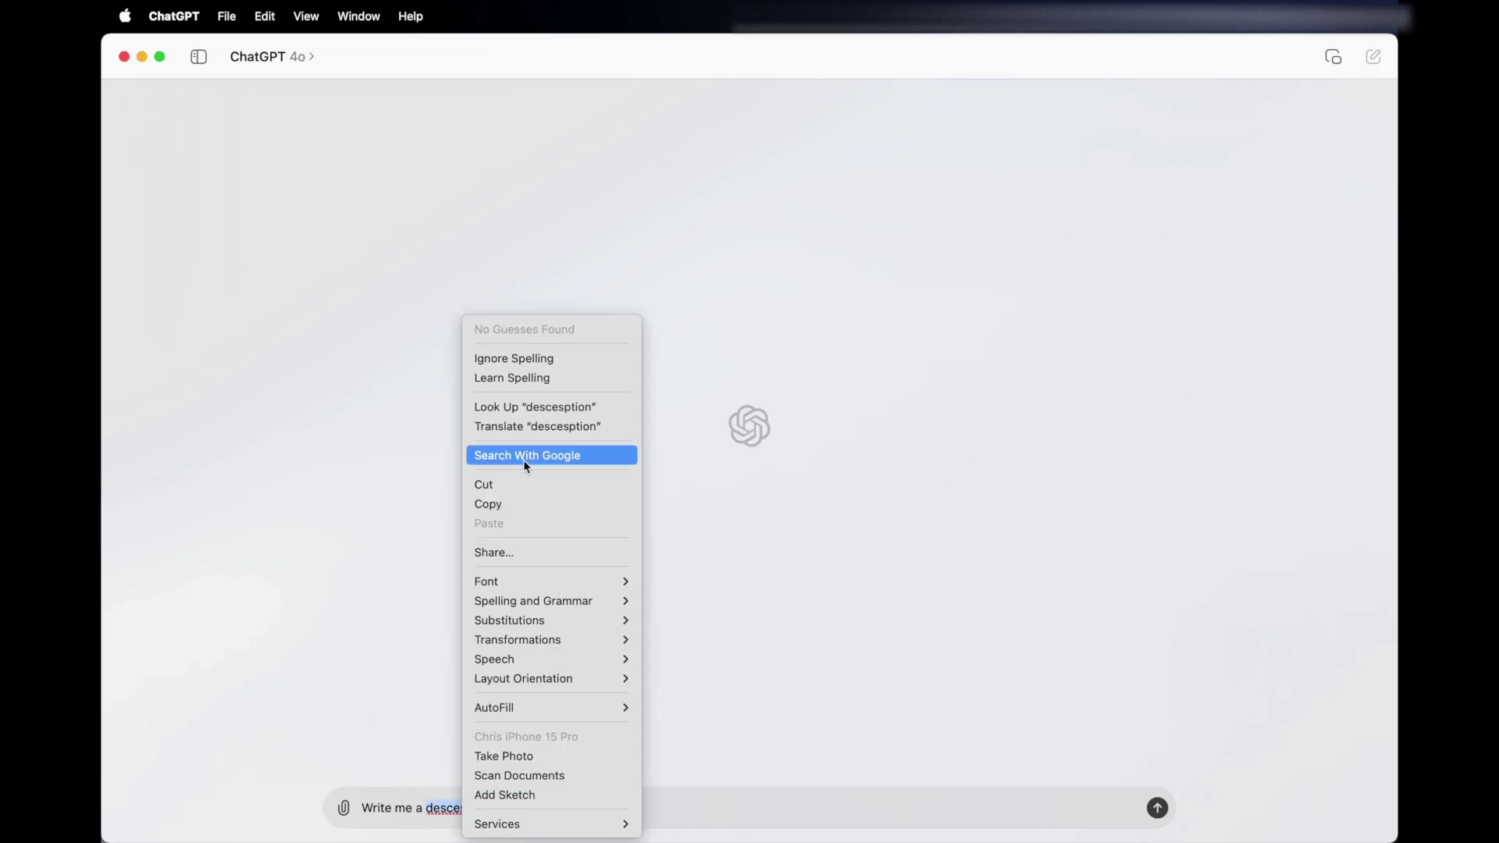
{"action": "left_click", "coordinate": [438, 761]}
{"action": "key", "text": "BackSpace"}
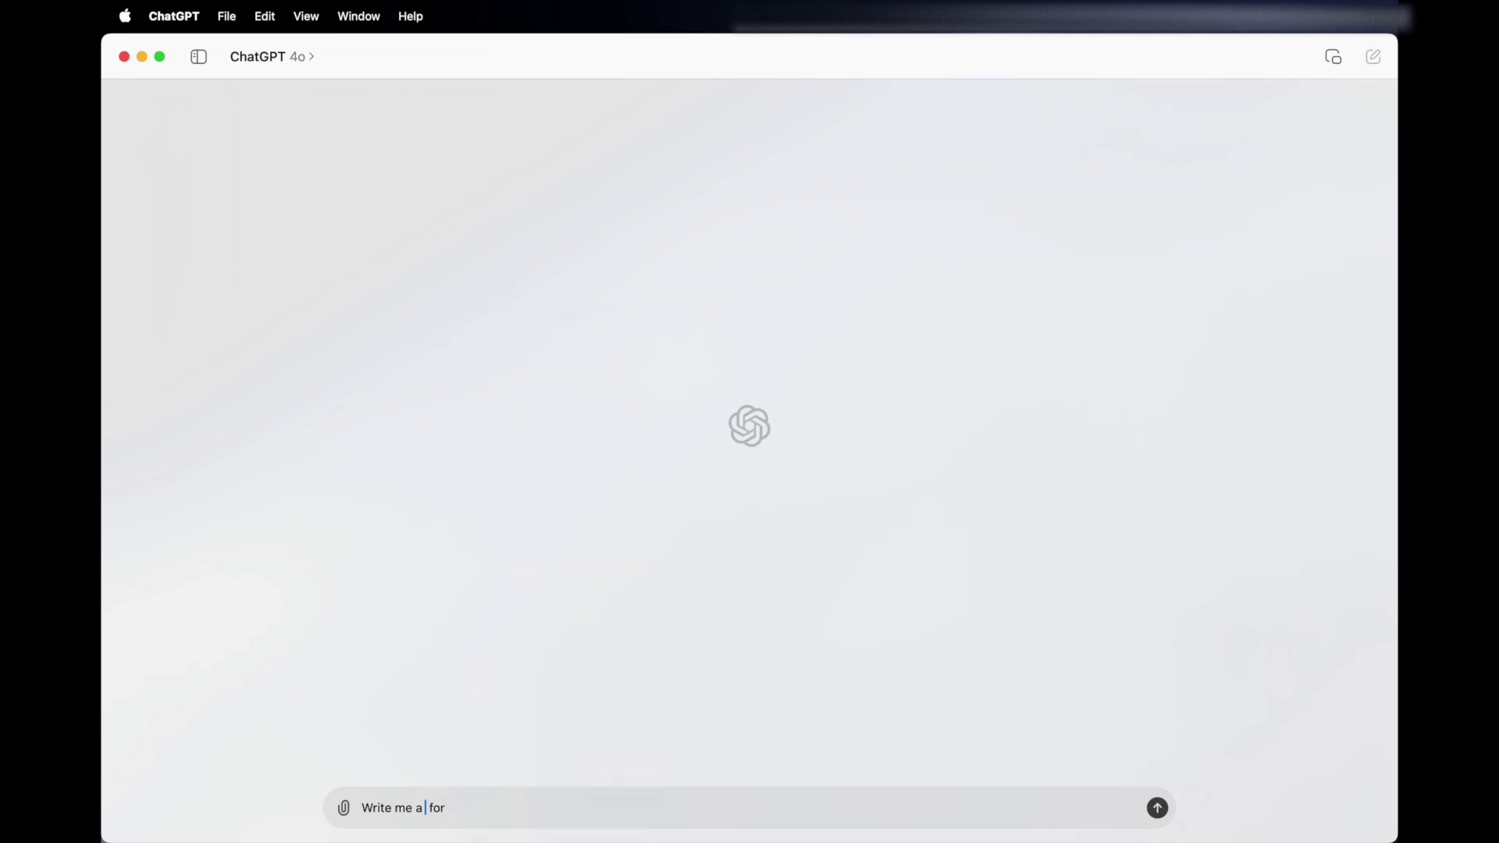
{"action": "type", "text": "description"}
{"action": "left_click", "coordinate": [540, 805]}
- Finish 'a chatgpt tutorial video' with 'tutorall' corrected, send it, then type '5 blog post ideas on productivity'
{"action": "type", "text": "a chatgpt tutoral"}
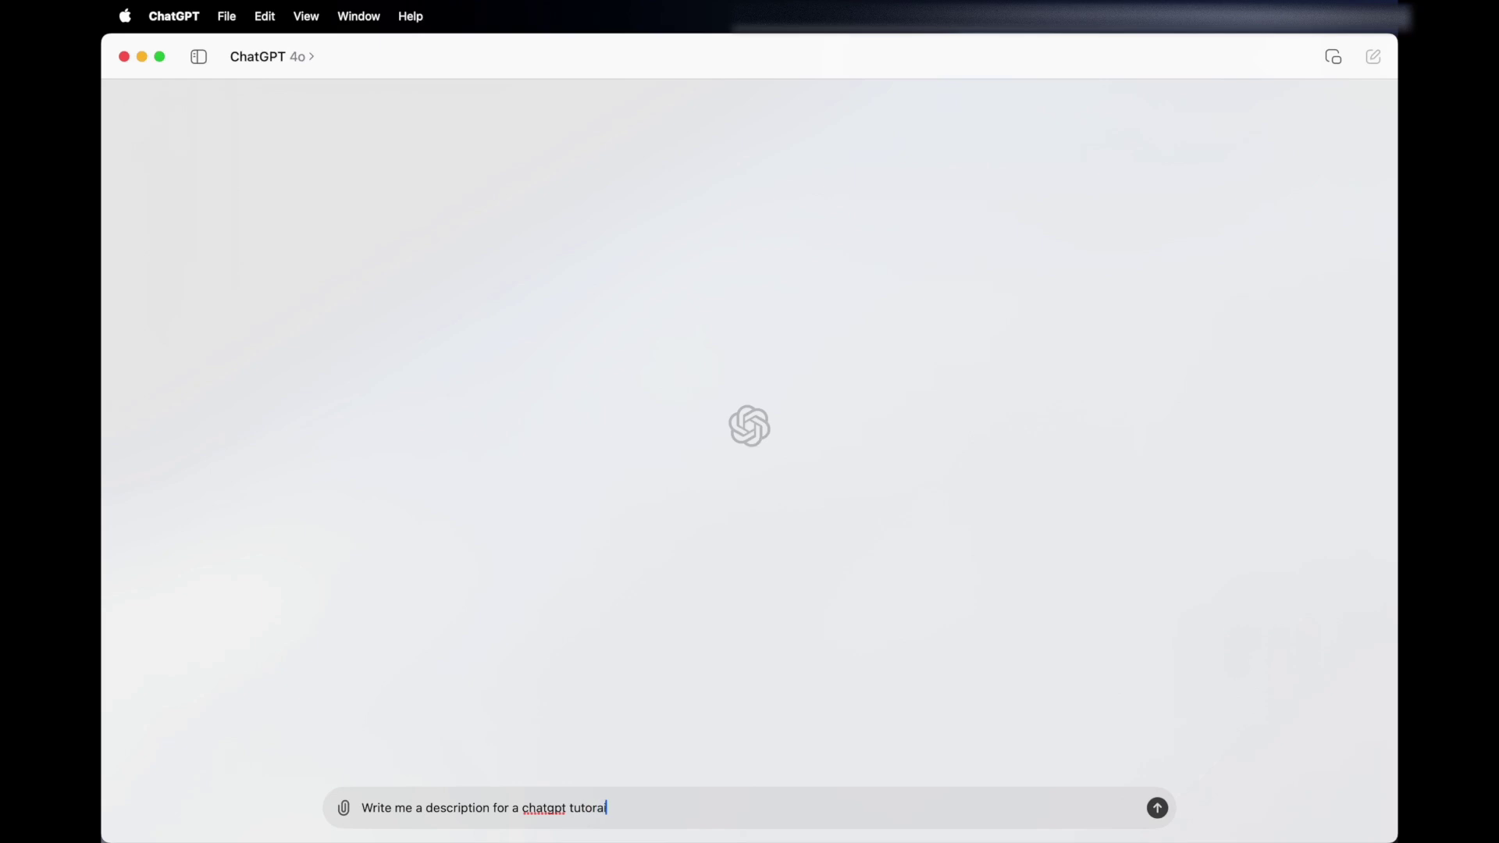
{"action": "key", "text": "BackSpace"}
{"action": "type", "text": "il video"}
{"action": "right_click", "coordinate": [577, 810]}
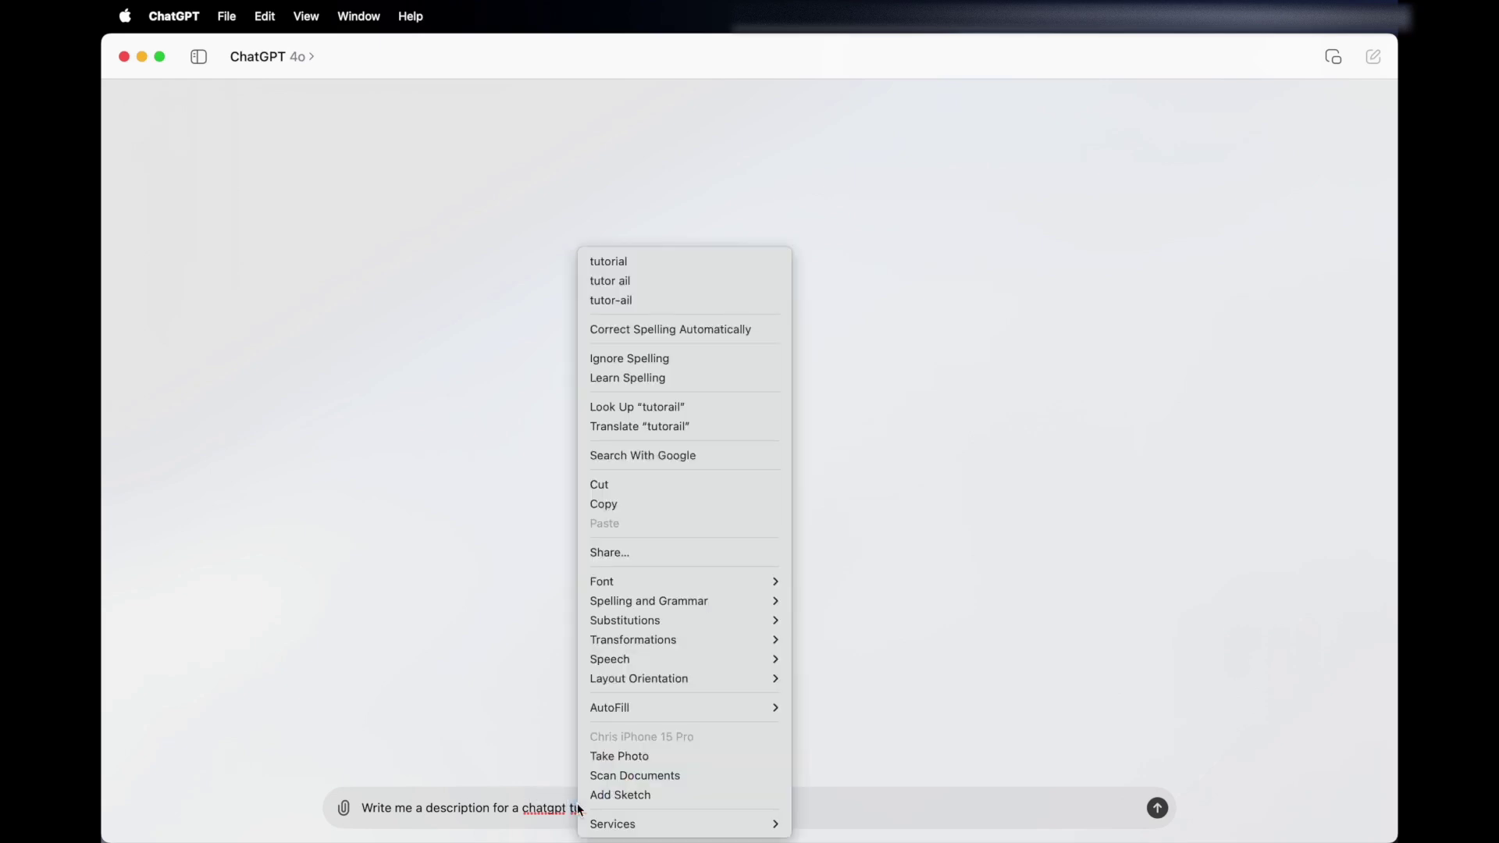
{"action": "left_click", "coordinate": [639, 266]}
{"action": "key", "text": "Return"}
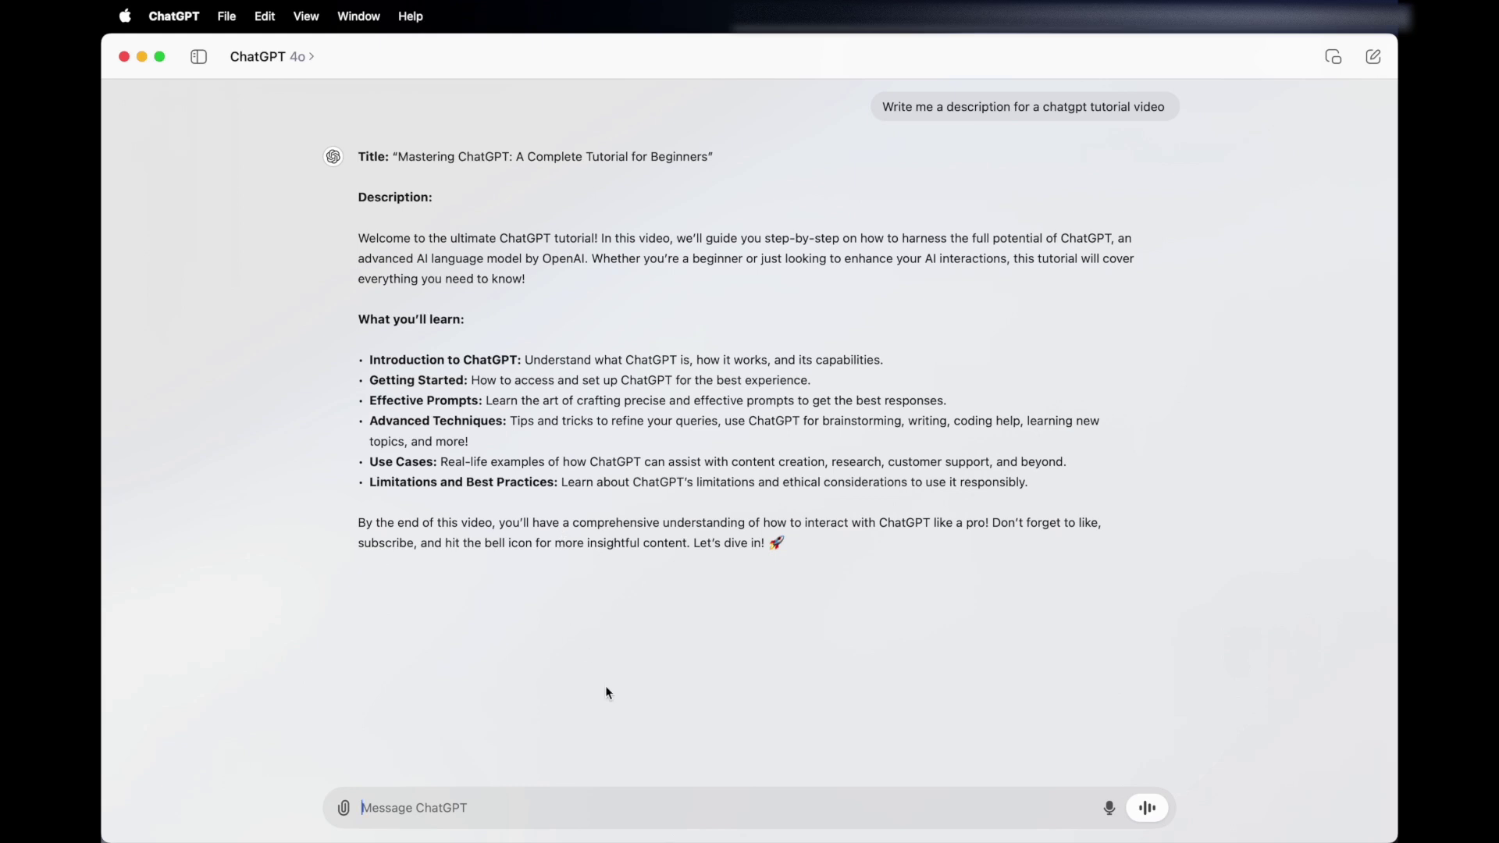
{"action": "type", "text": "5 blo"}
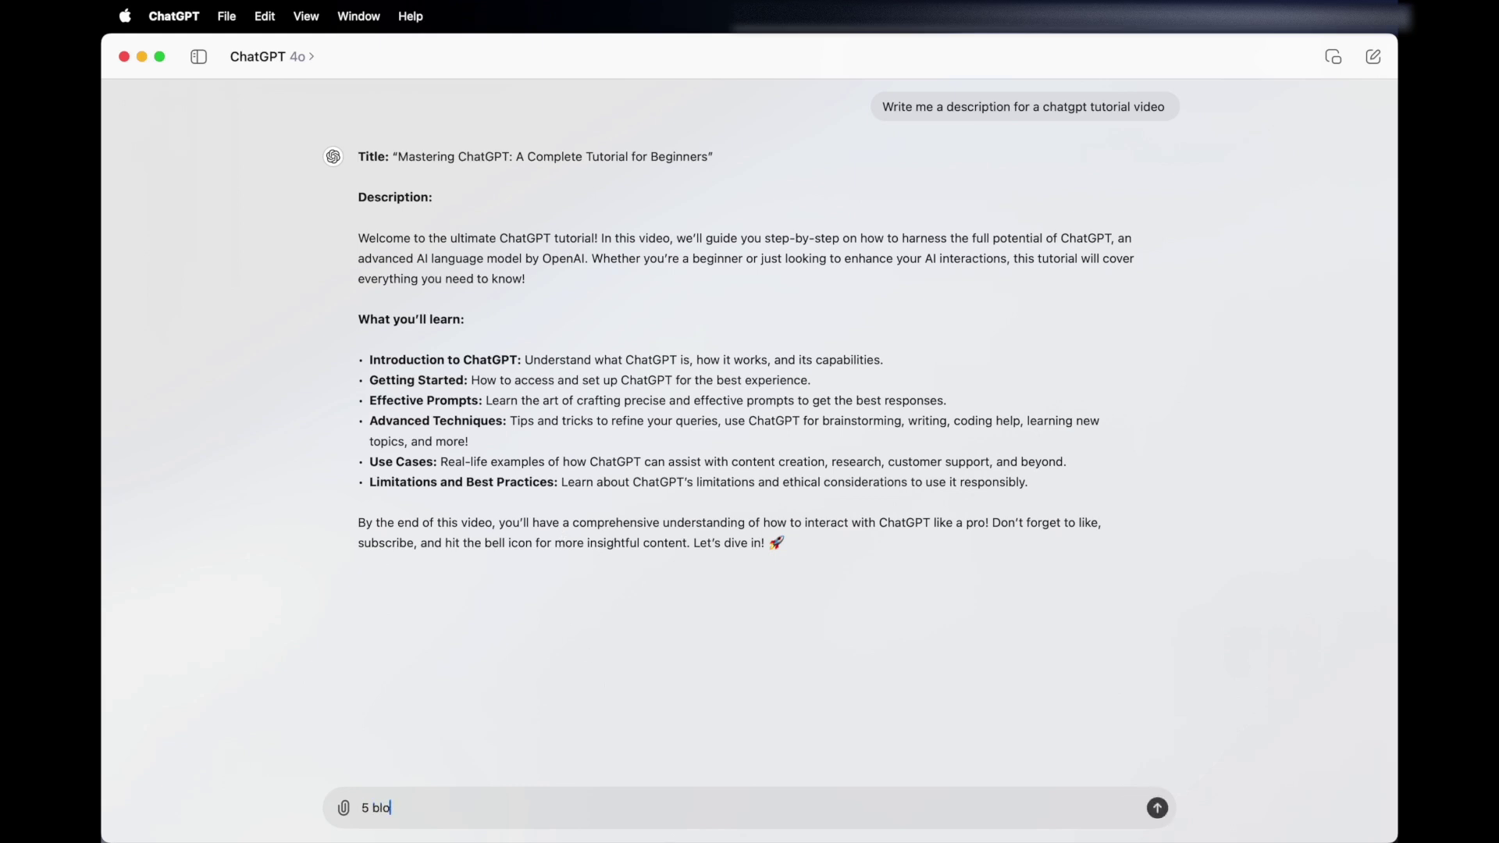
{"action": "type", "text": "g post ideas on productivity"}
- Send '5 blog post ideas on productivity' and scroll through the five ideas
{"action": "key", "text": "Return"}
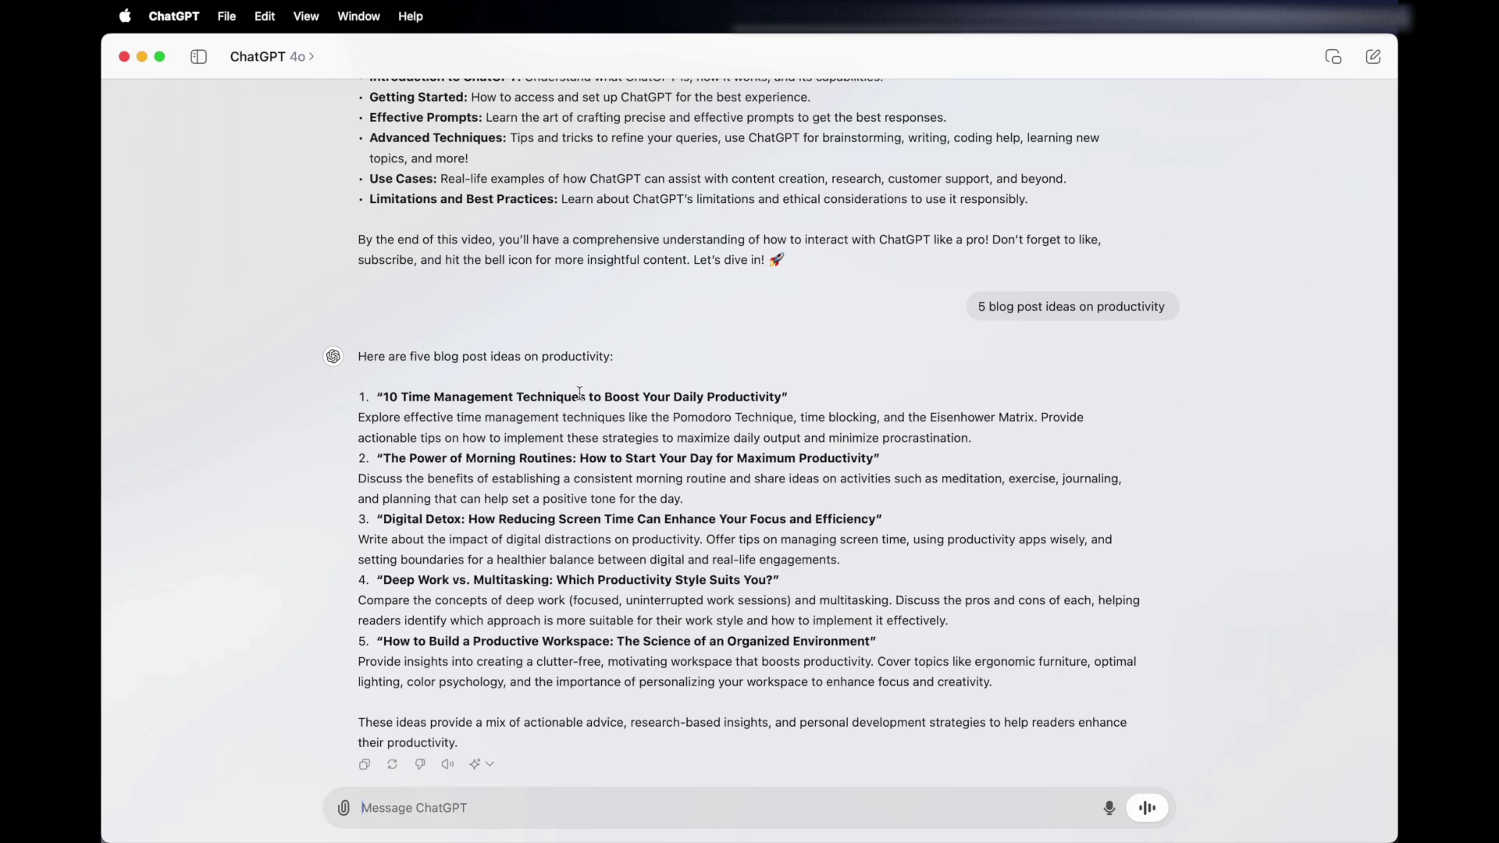
{"action": "scroll", "coordinate": [579, 394], "scroll_direction": "up", "scroll_amount": 5}
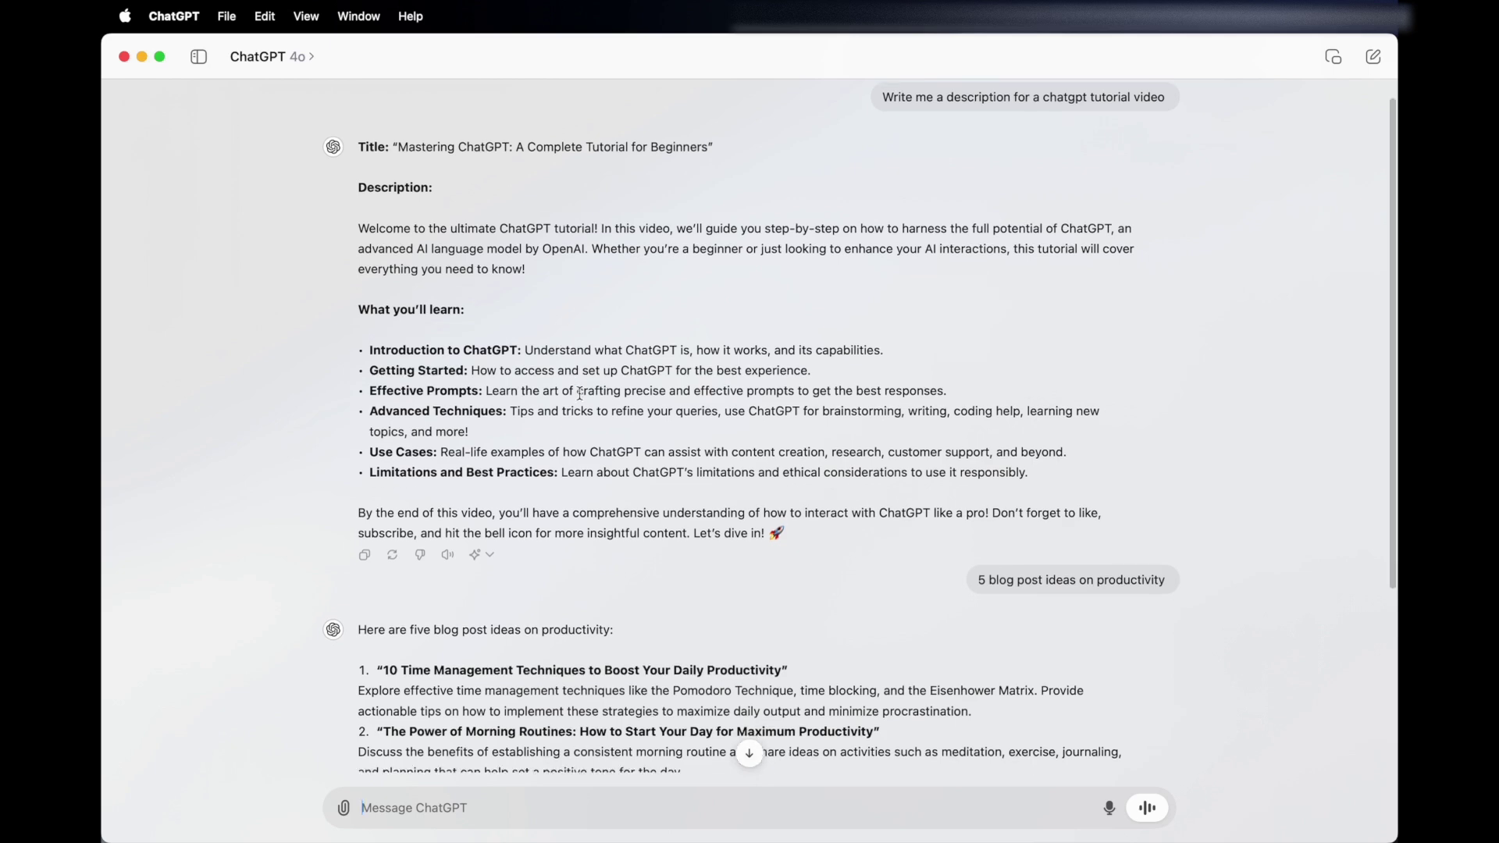
{"action": "scroll", "coordinate": [580, 394], "scroll_direction": "down", "scroll_amount": 2}
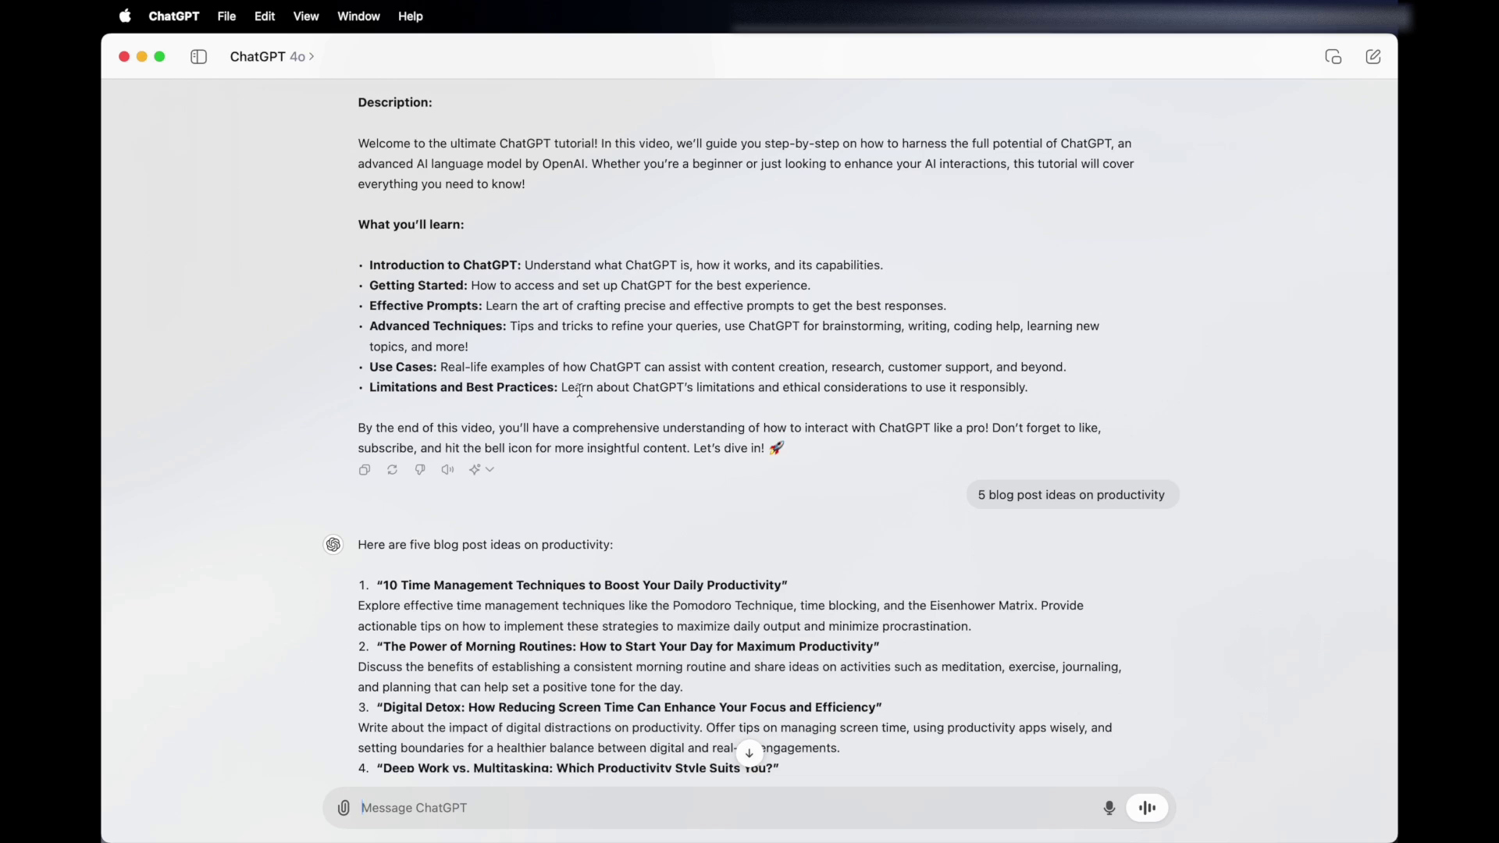
{"action": "scroll", "coordinate": [580, 391], "scroll_direction": "down", "scroll_amount": 4}
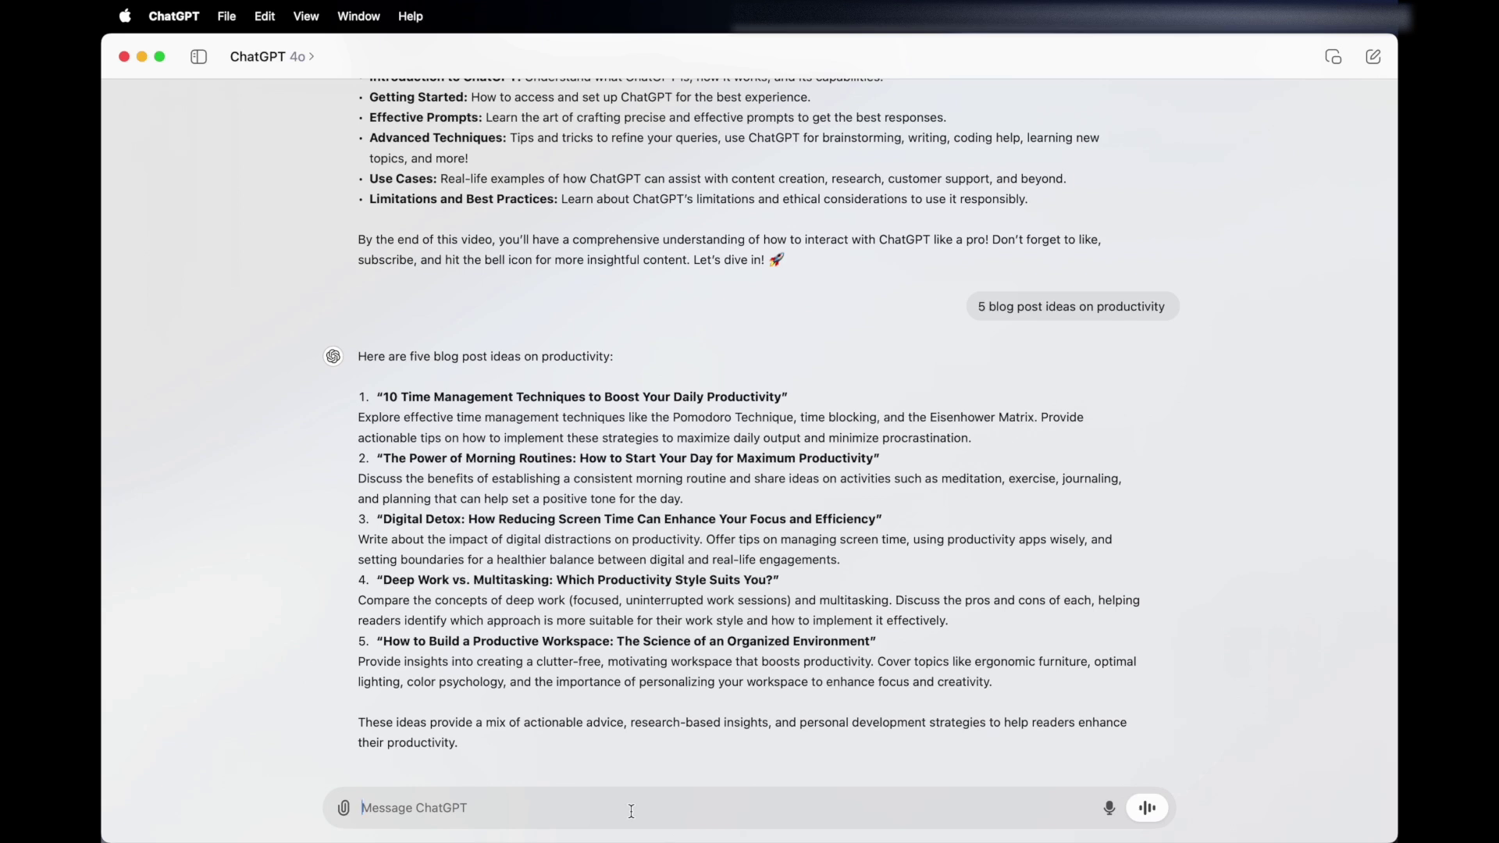
{"action": "mouse_move", "coordinate": [661, 812]}
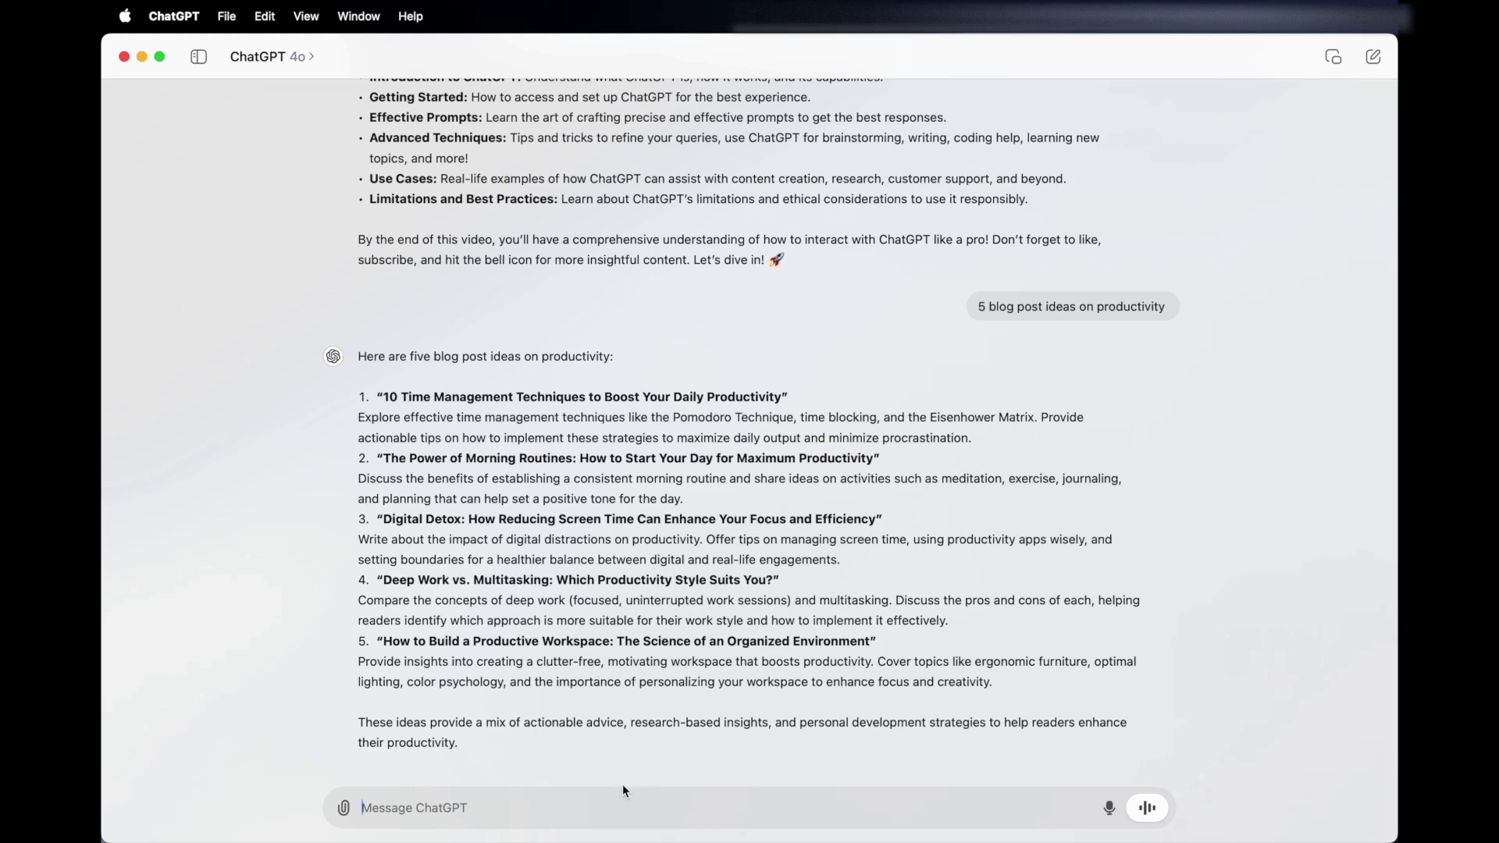
{"action": "type", "text": "Give me 10"}
- Request 'Give me 10 ideas for a sci fi novel' and scroll through the ten ideas
{"action": "type", "text": "ideas for a sci fi n"}
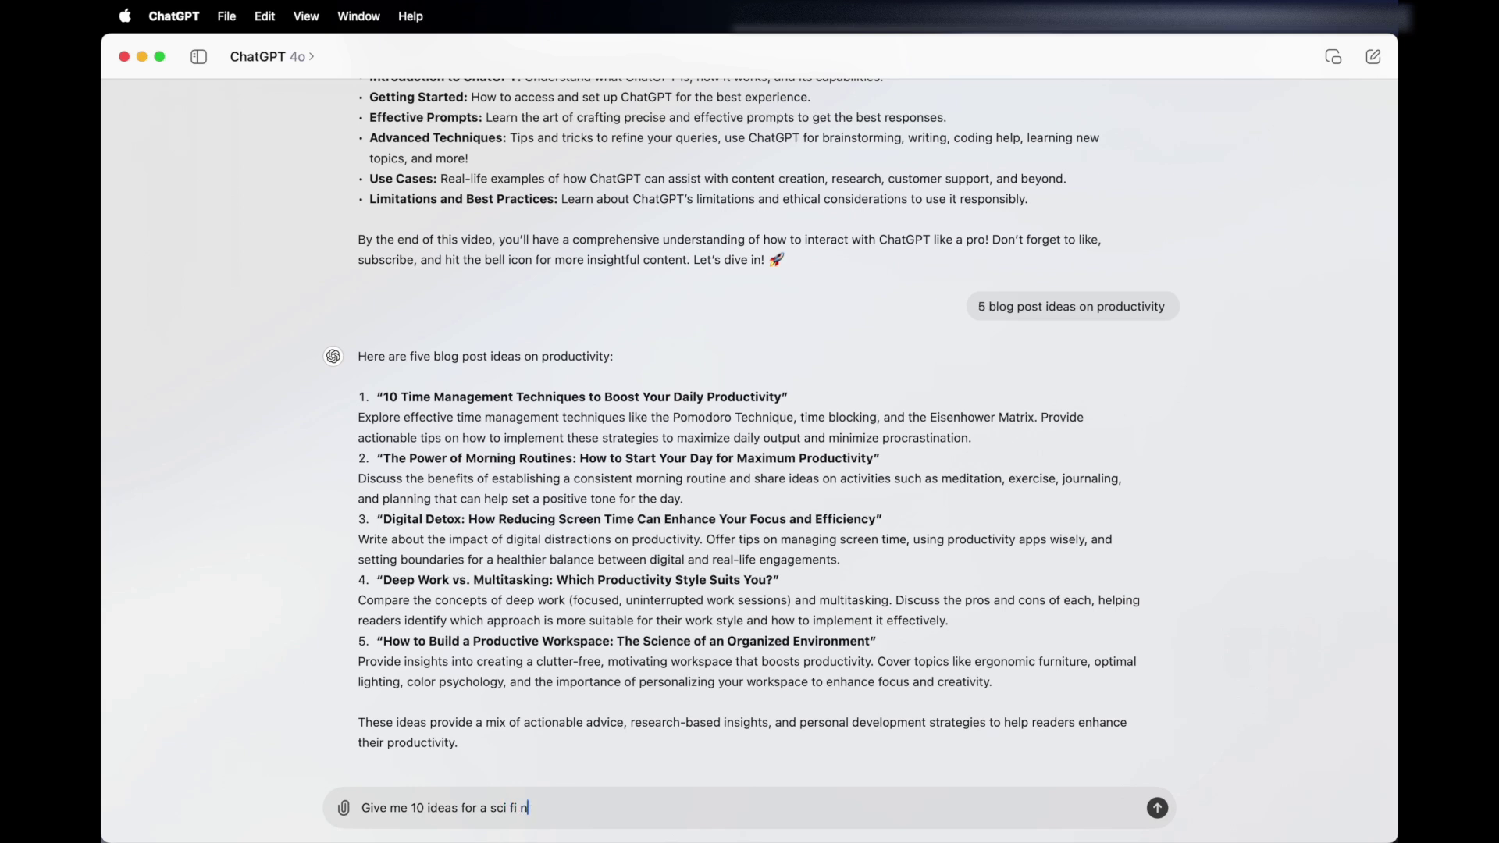
{"action": "type", "text": "ovel"}
{"action": "key", "text": "Return"}
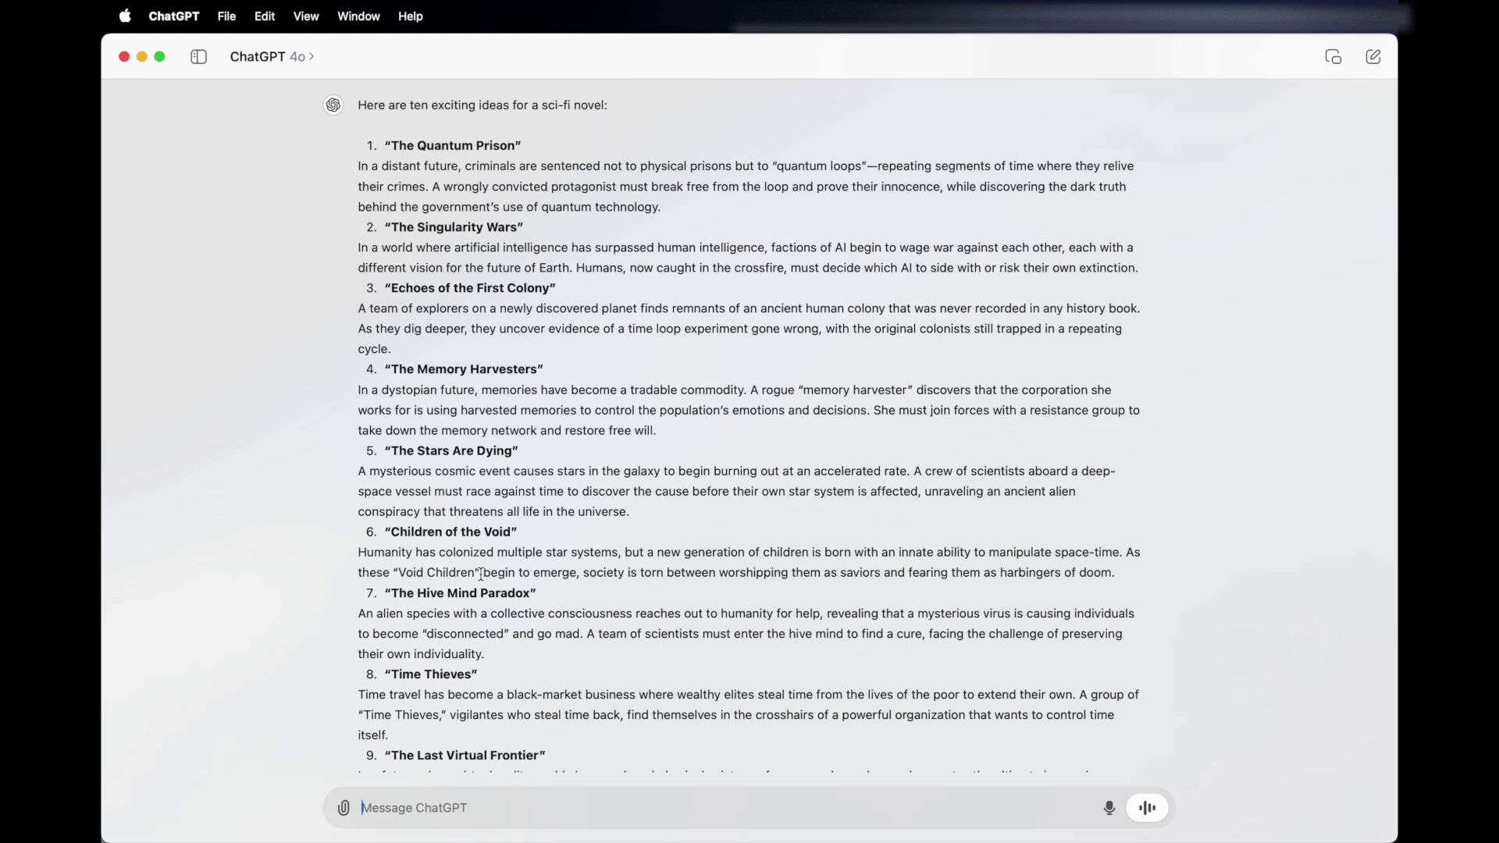
{"action": "scroll", "coordinate": [335, 213], "scroll_direction": "up", "scroll_amount": 2}
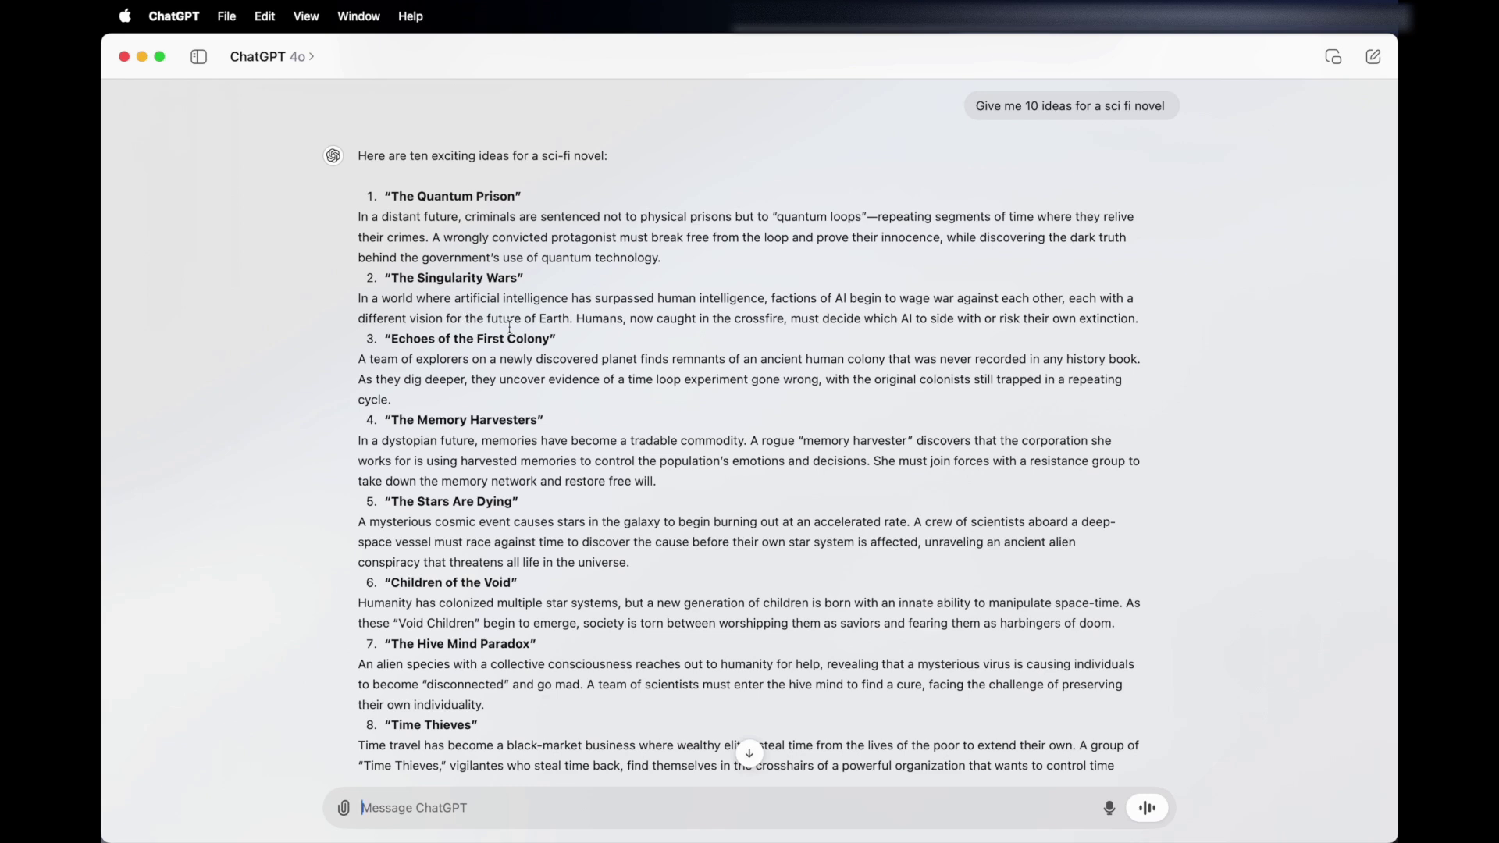
{"action": "scroll", "coordinate": [509, 326], "scroll_direction": "down", "scroll_amount": 2}
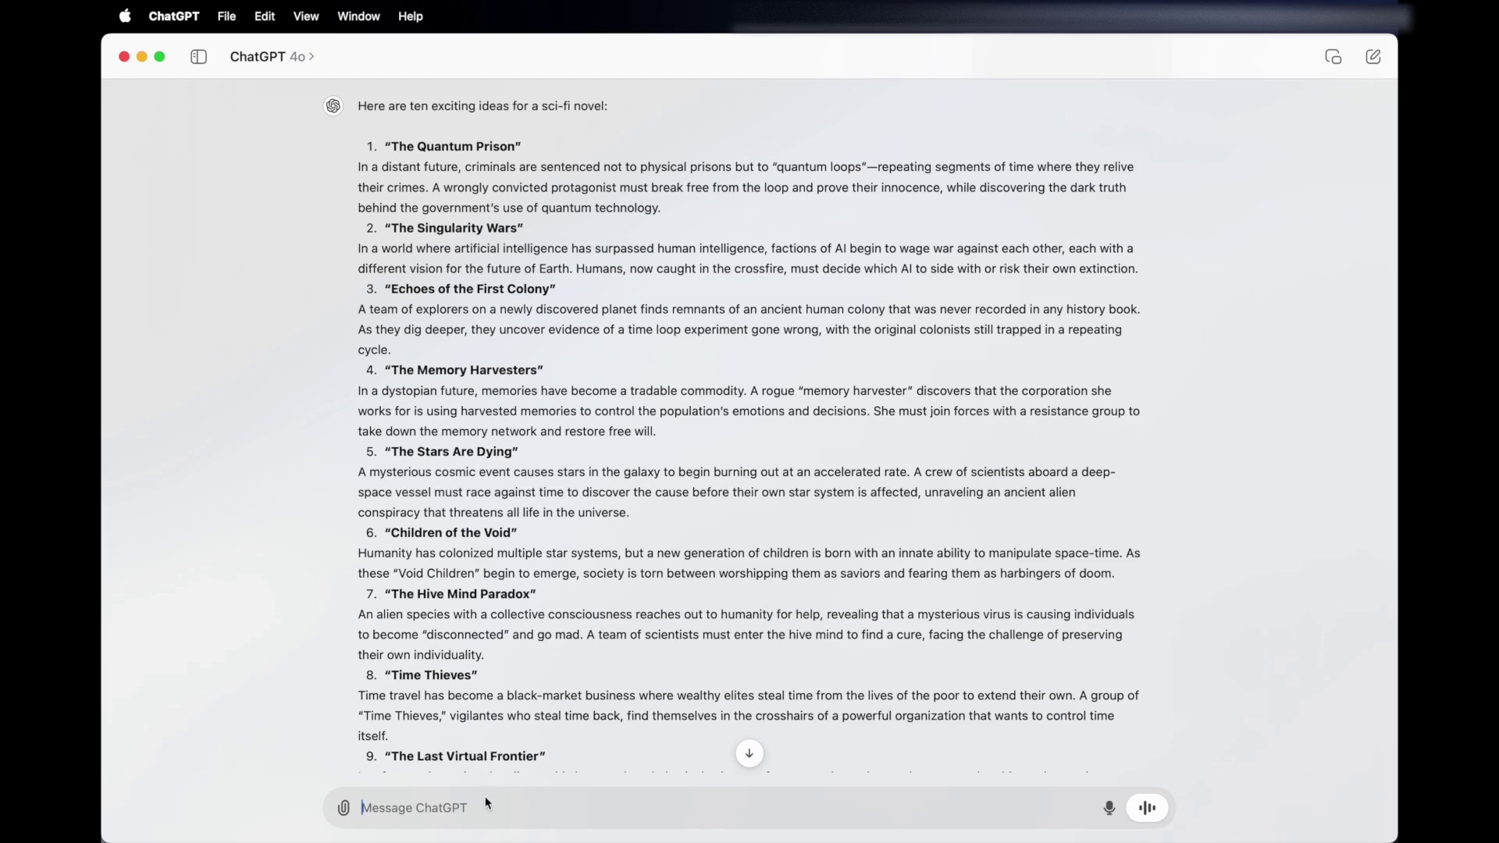
{"action": "scroll", "coordinate": [468, 726], "scroll_direction": "down", "scroll_amount": 5}
- Ask ChatGPT to expand on Time Thieves and scroll through the heist outline
{"action": "type", "text": "ti"}
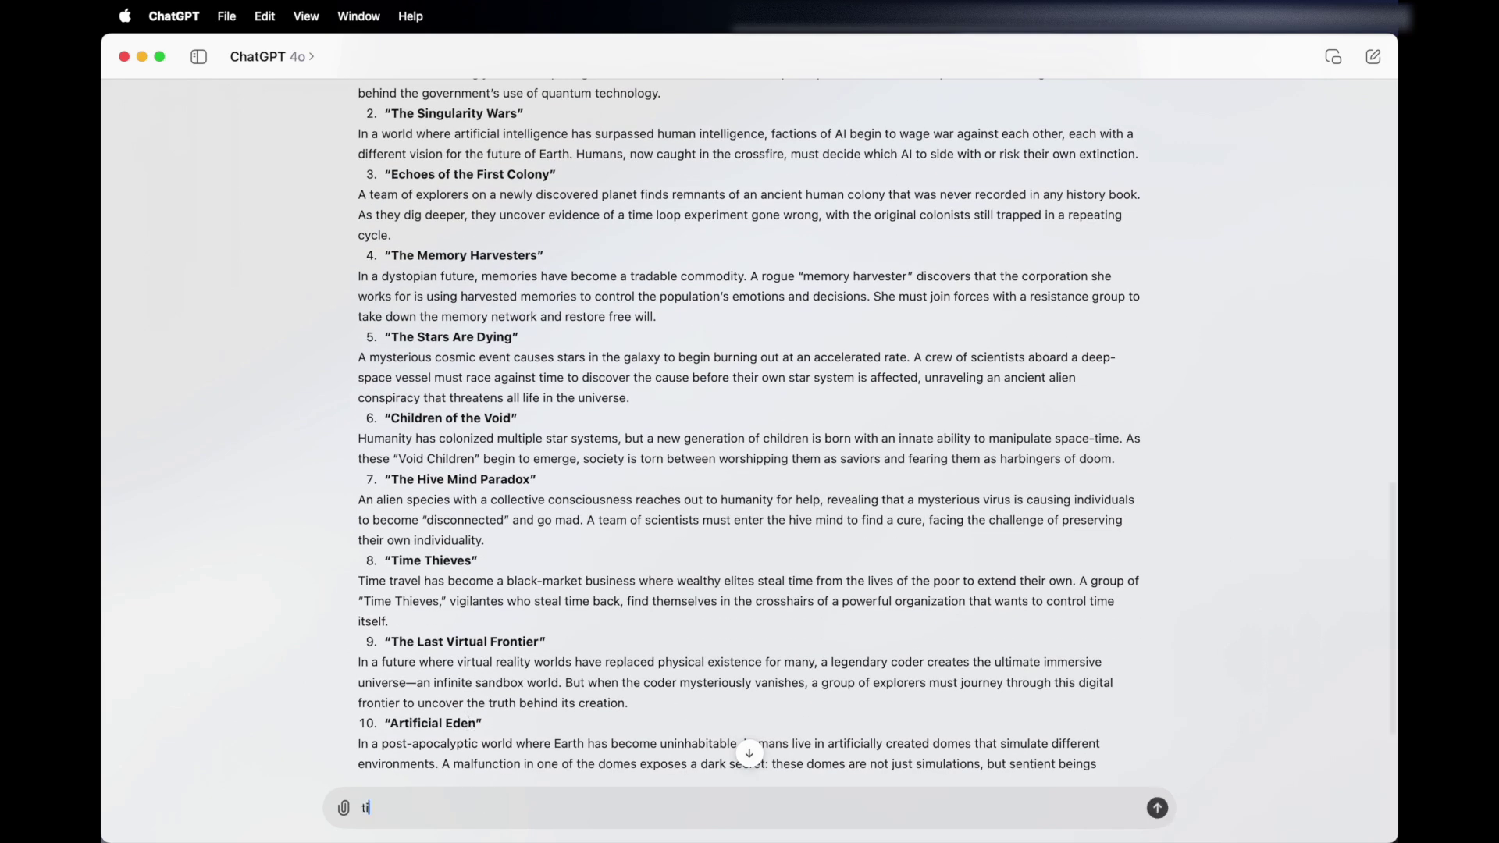
{"action": "type", "text": "me the"}
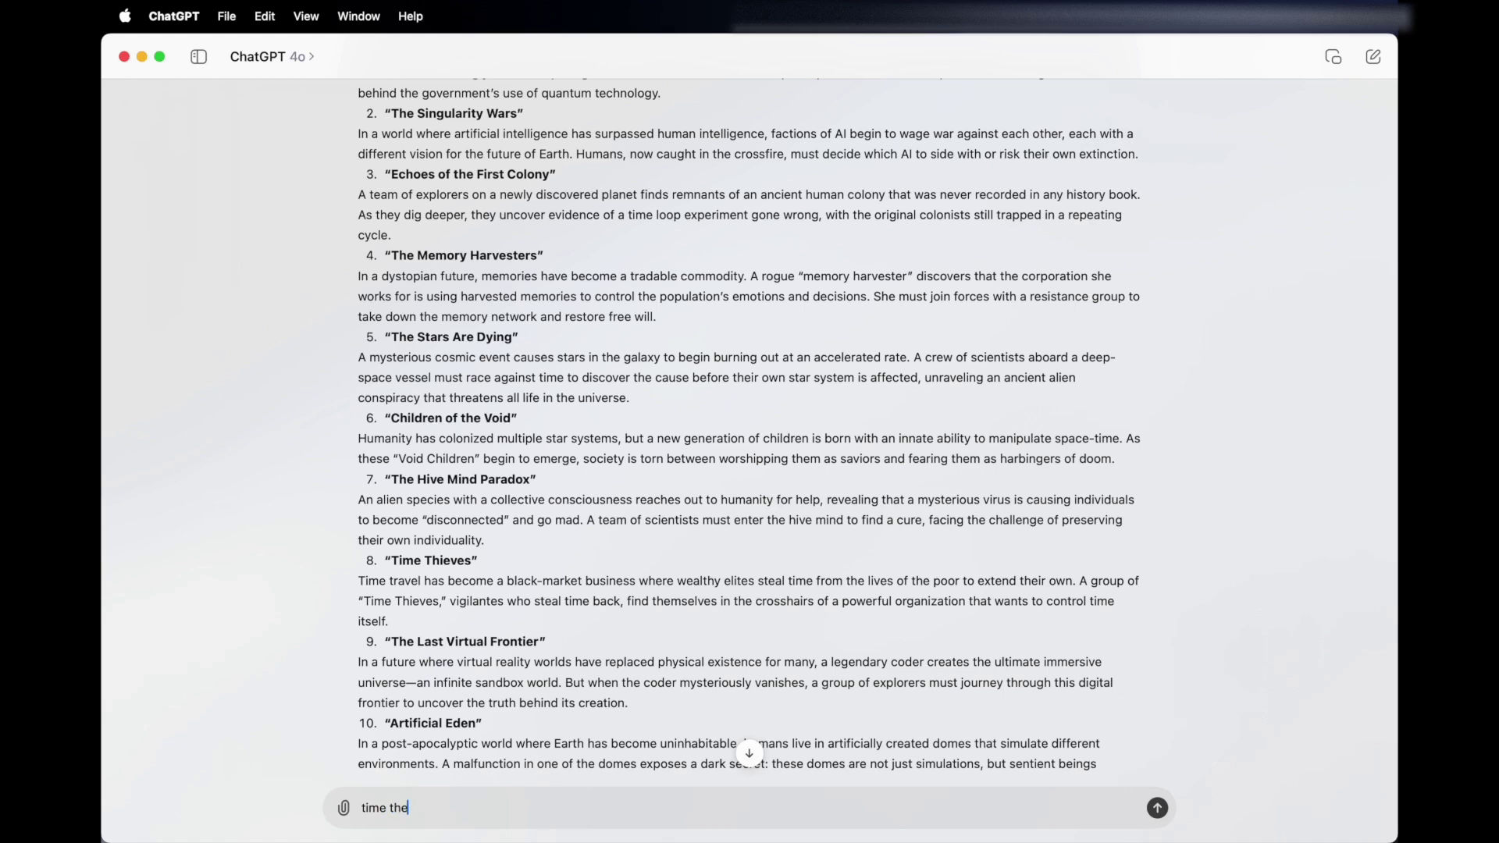
{"action": "type", "text": "ev"}
{"action": "key", "text": "BackSpace"}
{"action": "type", "text": "ves could expand on this"}
{"action": "key", "text": "Return"}
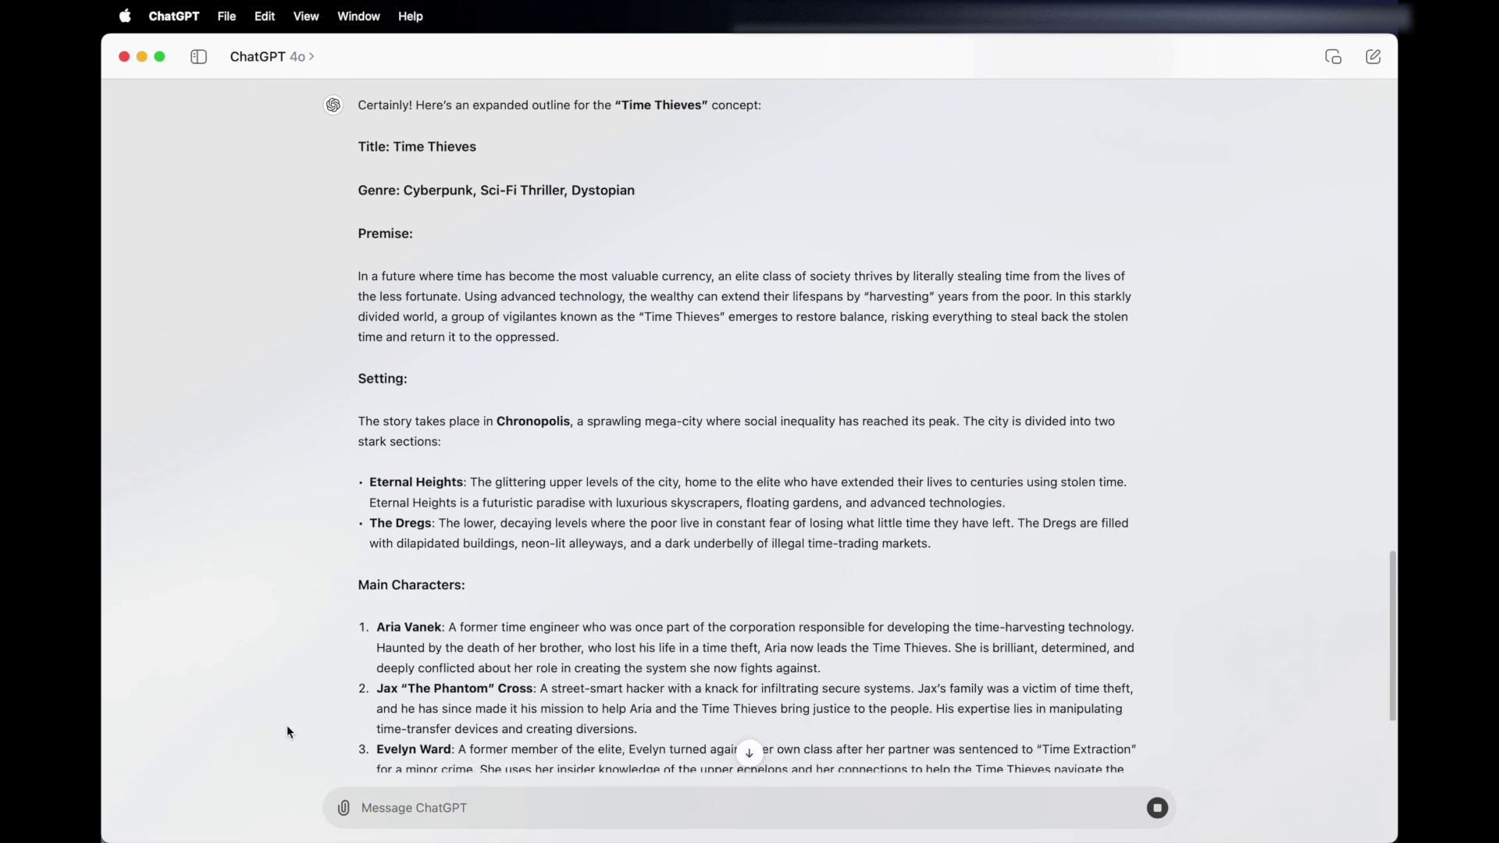
{"action": "scroll", "coordinate": [432, 488], "scroll_direction": "down", "scroll_amount": 5}
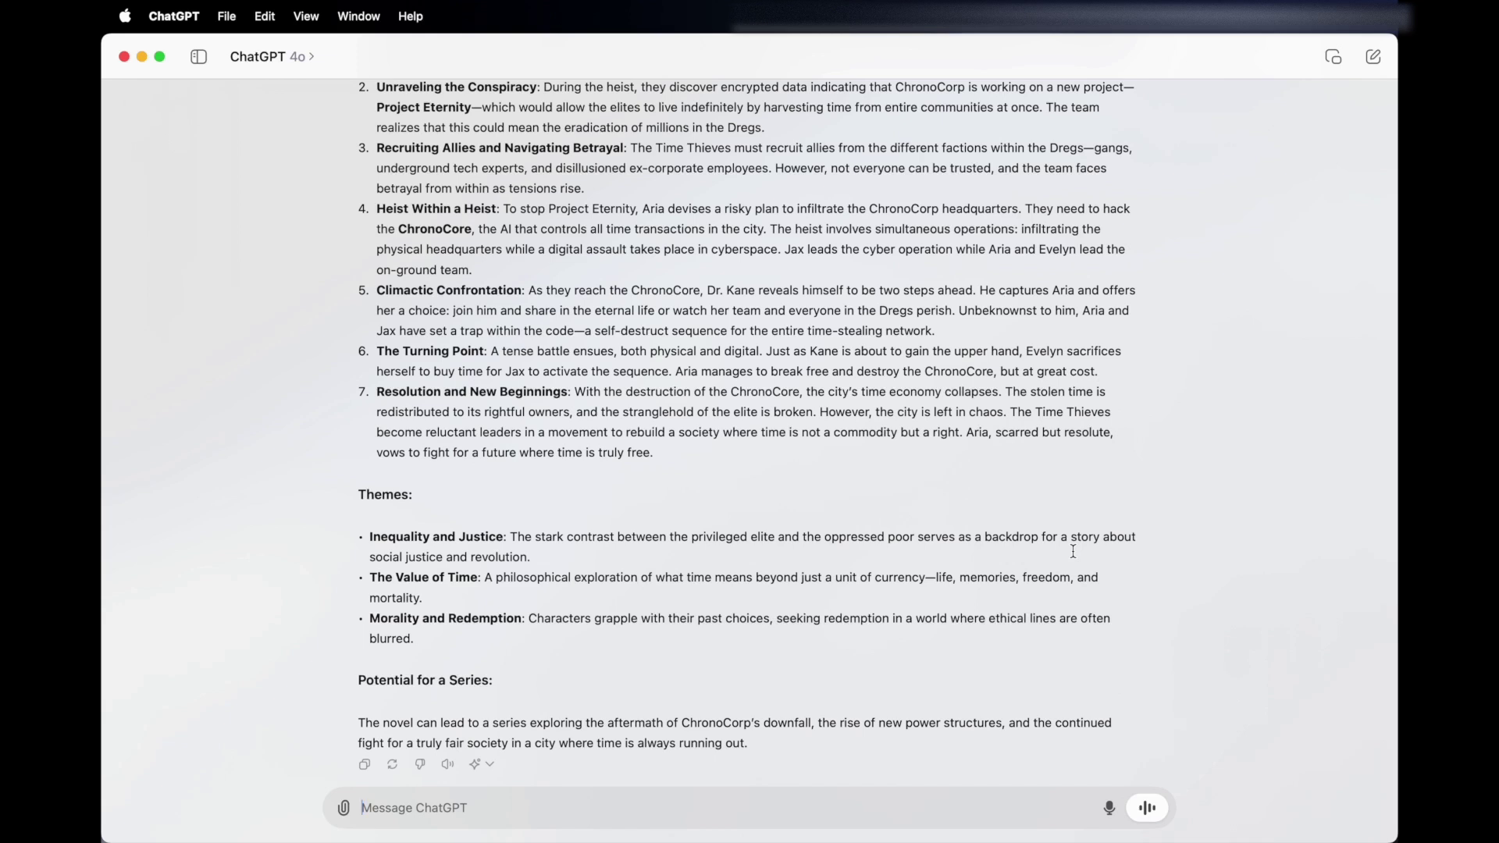
{"action": "type", "text": "ea"}
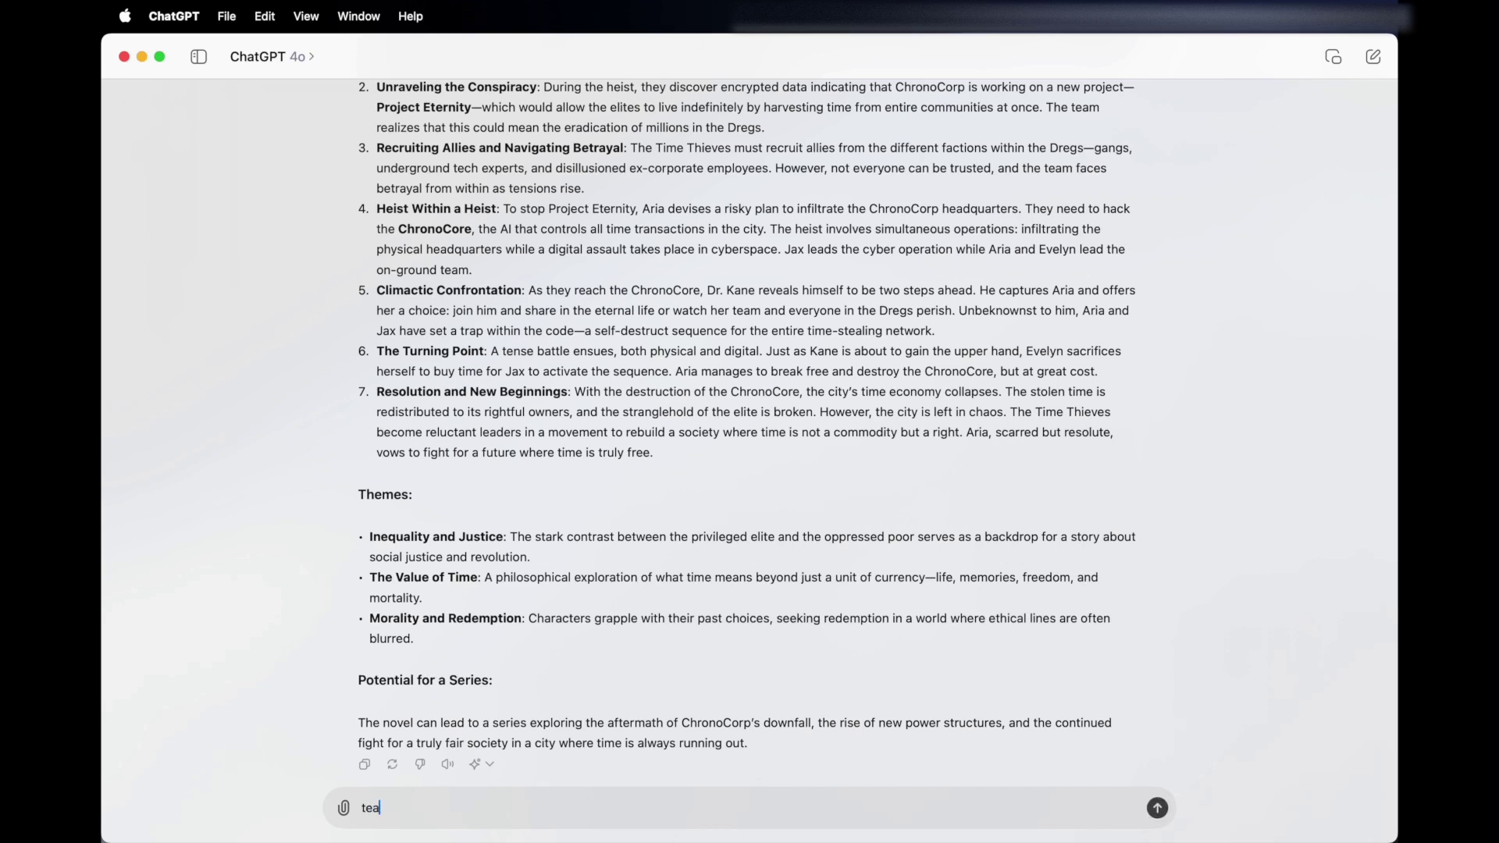
{"action": "type", "text": "ch me the basics on python pr"}
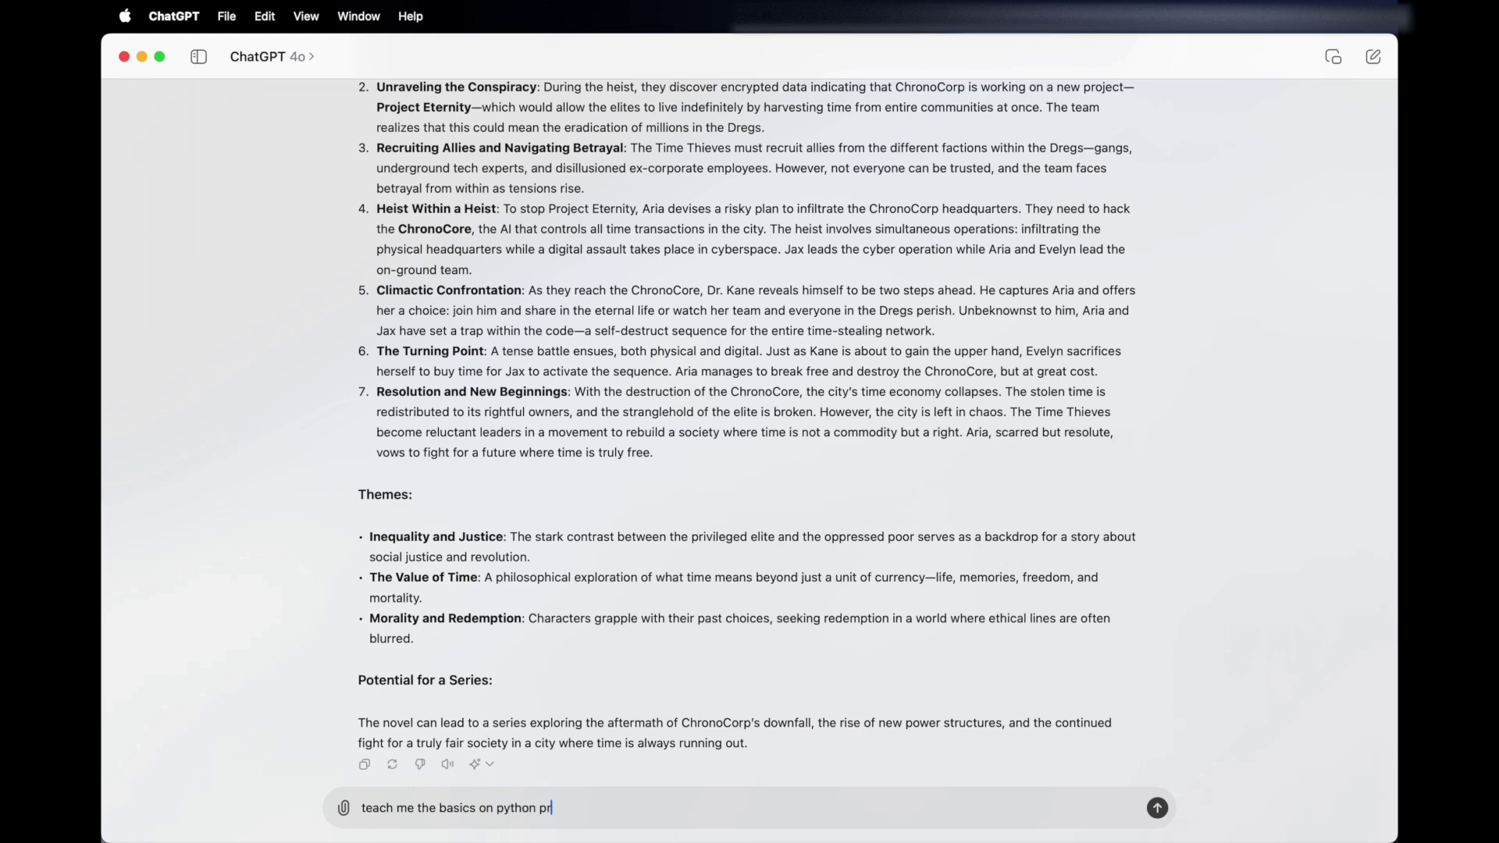
{"action": "type", "text": "ogrammning"}
- Send 'teach me the basics on python programming' and begin a build-on-this follow-up
{"action": "key", "text": "Return"}
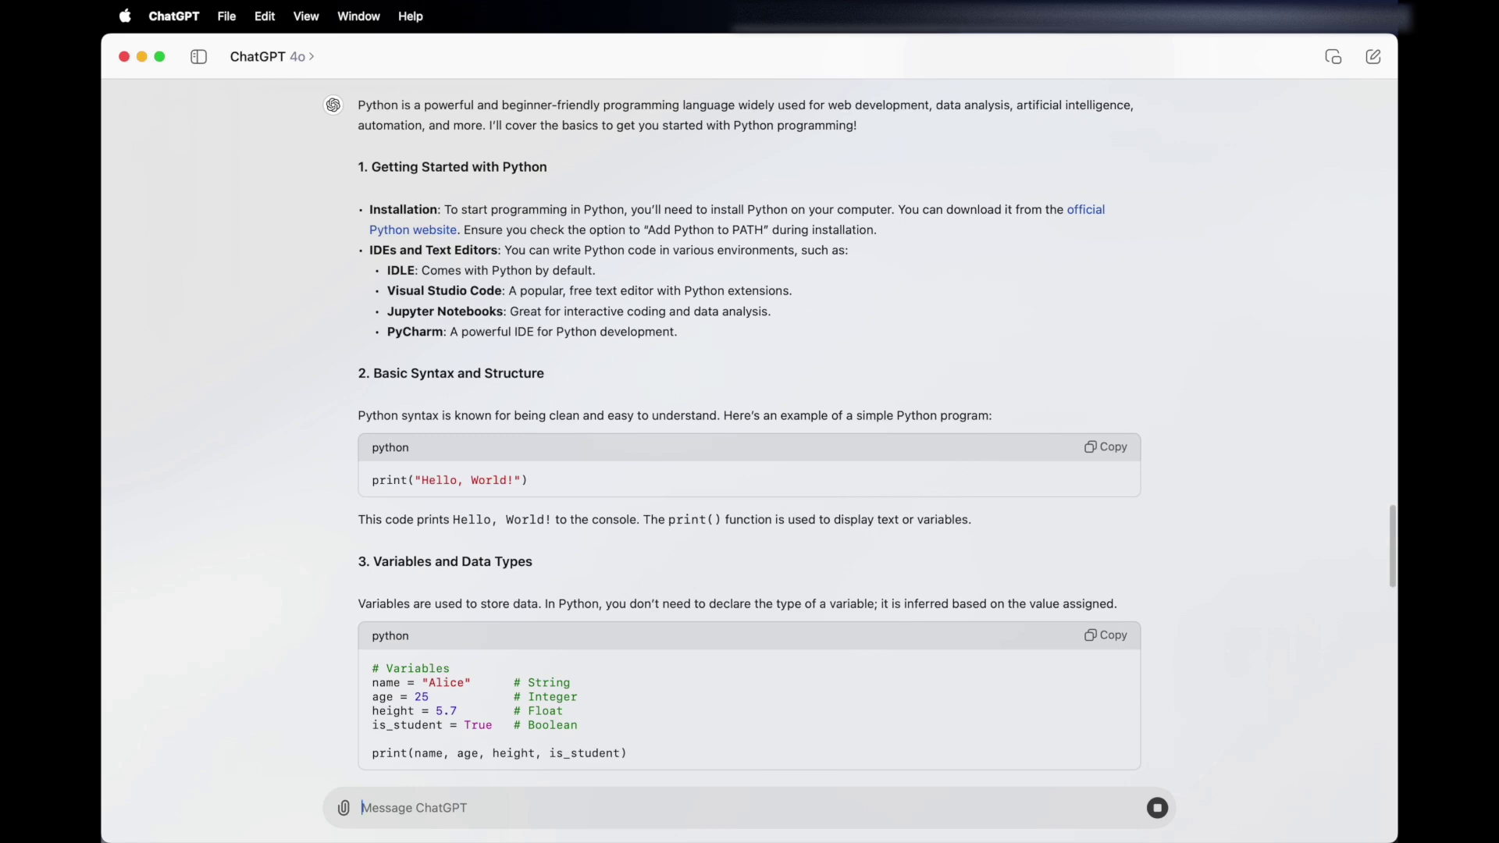
{"action": "type", "text": "could build "}
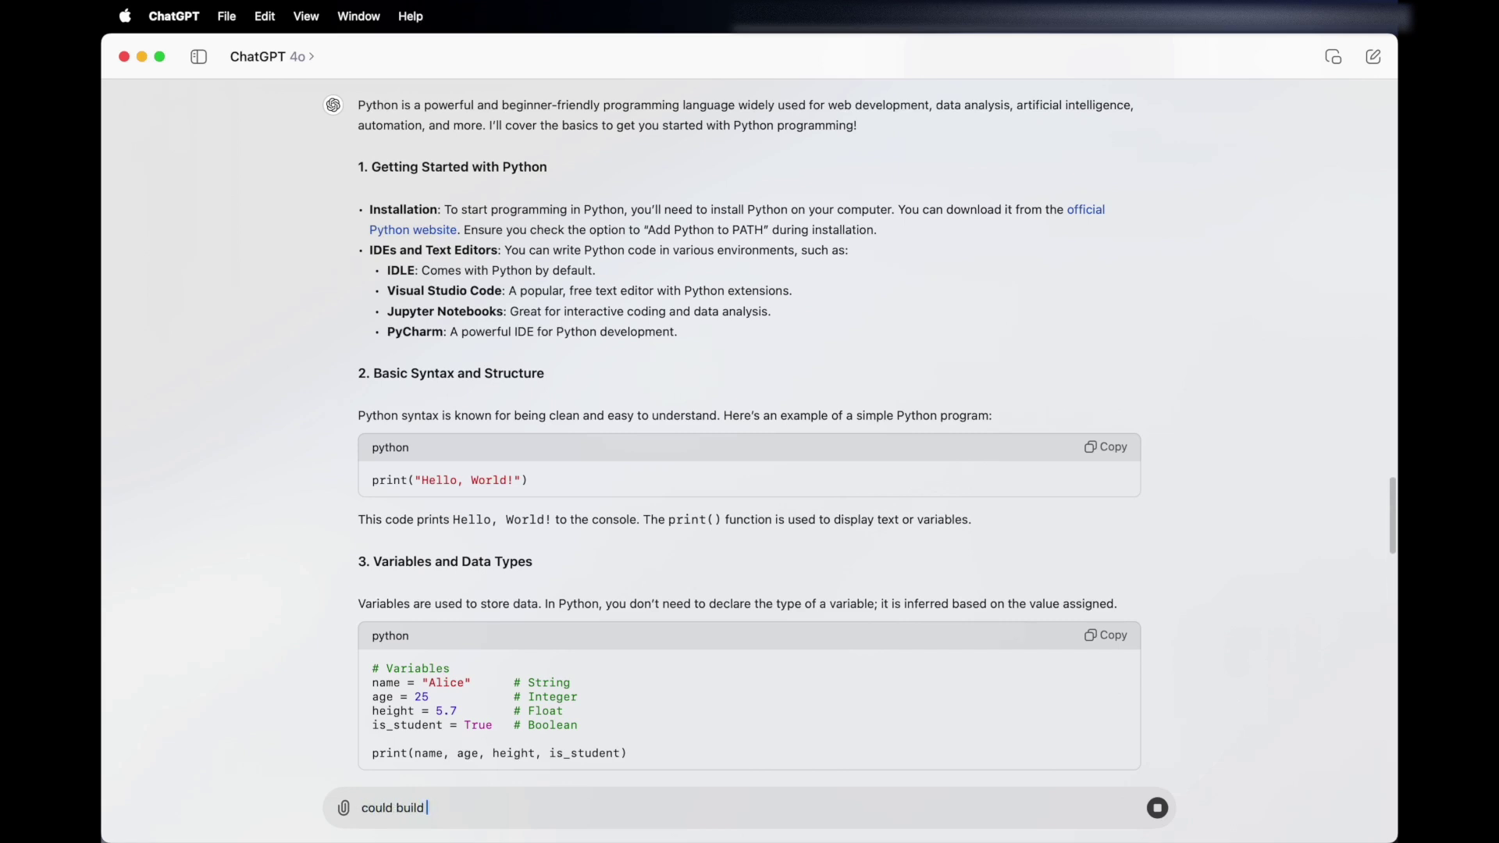
{"action": "type", "text": "on this and it explain it more"}
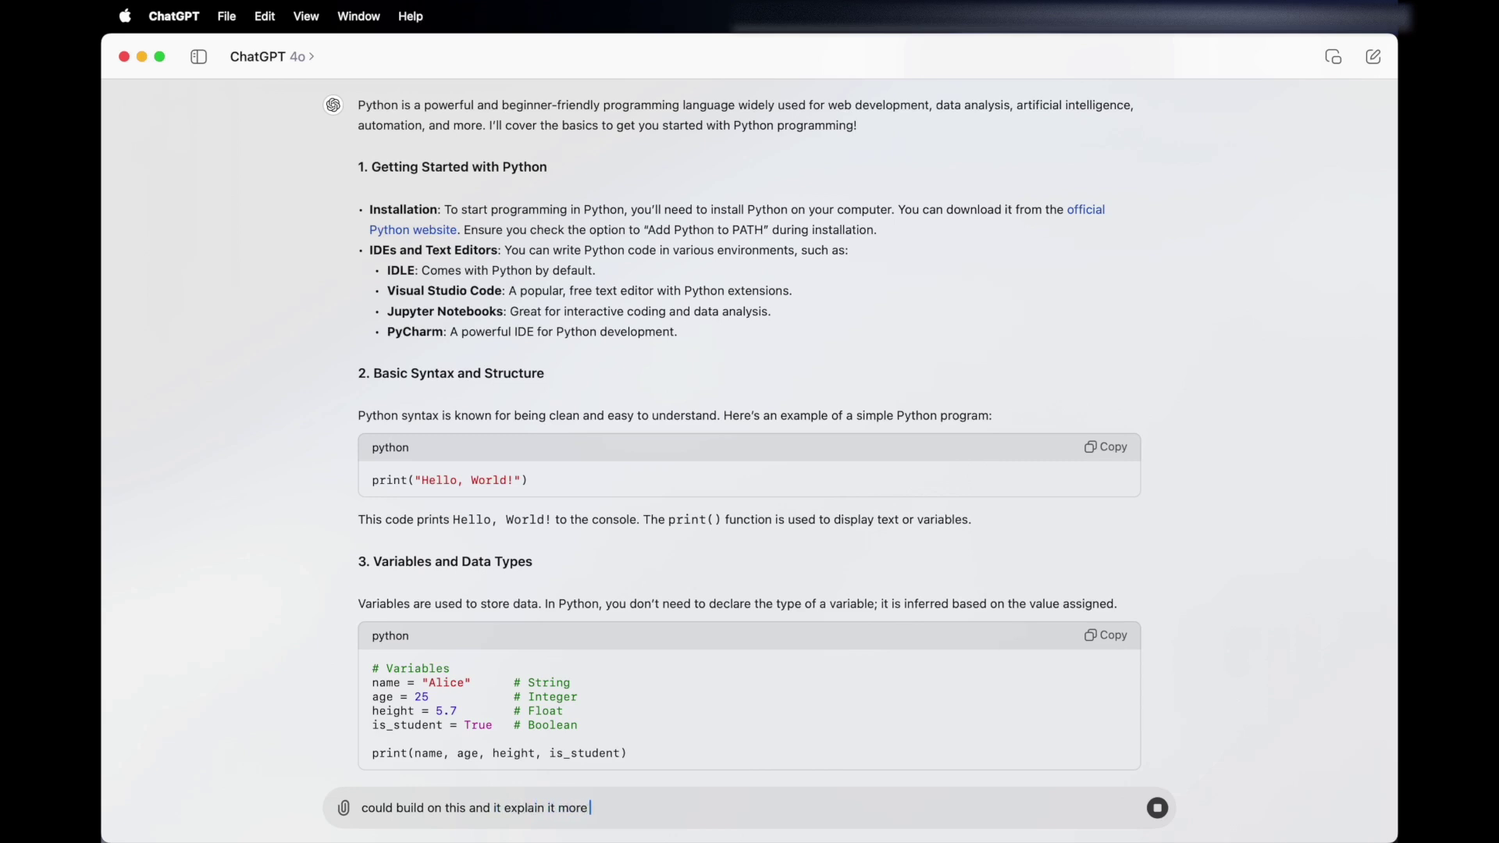
- Send the follow-up asking ChatGPT to build on the Python lesson and explain it more
{"action": "key", "text": "shift+Return"}
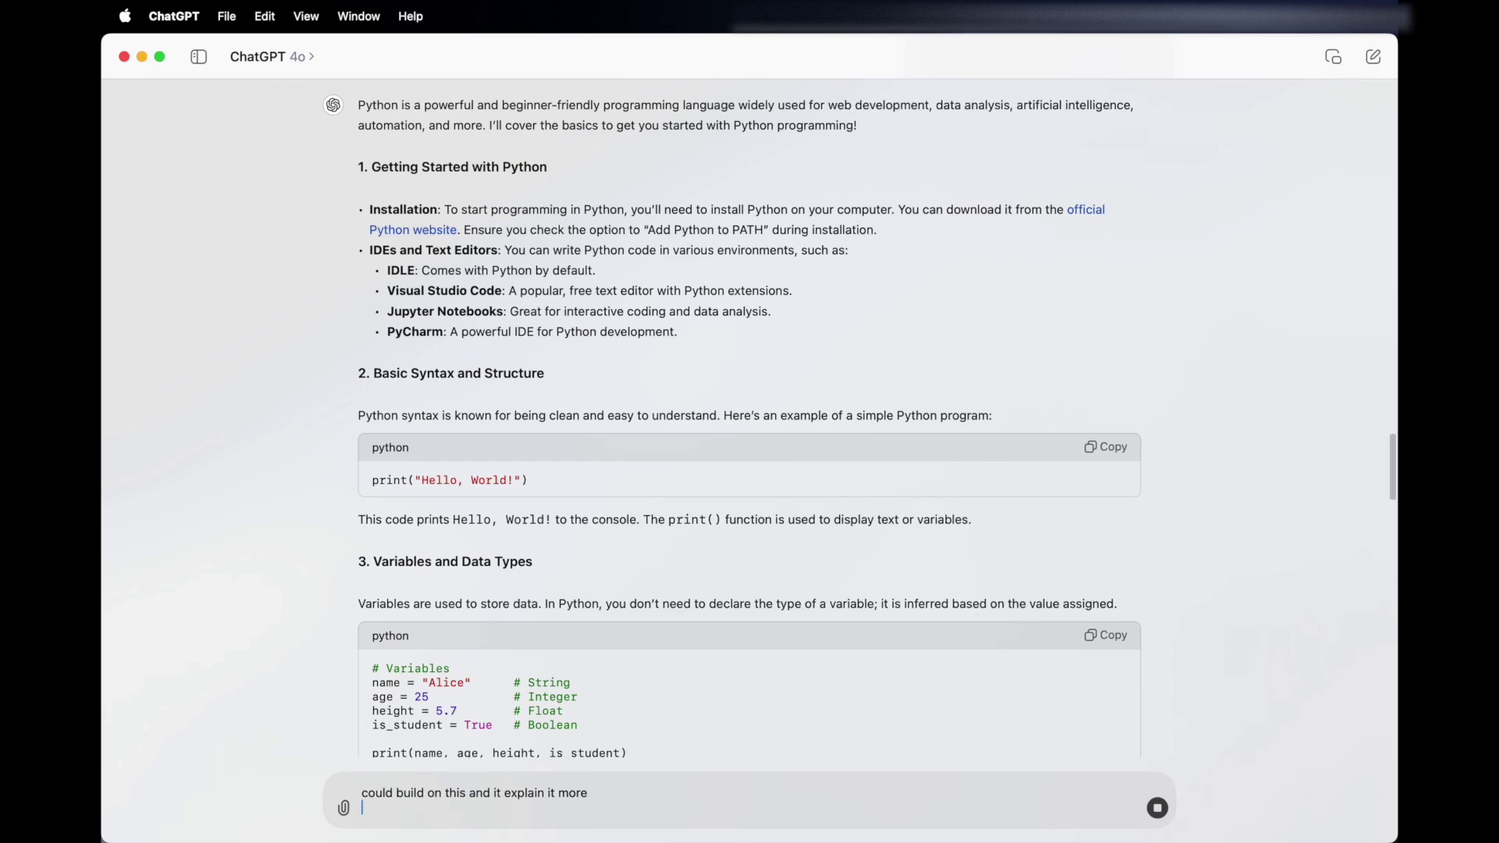
{"action": "key", "text": "BackSpace"}
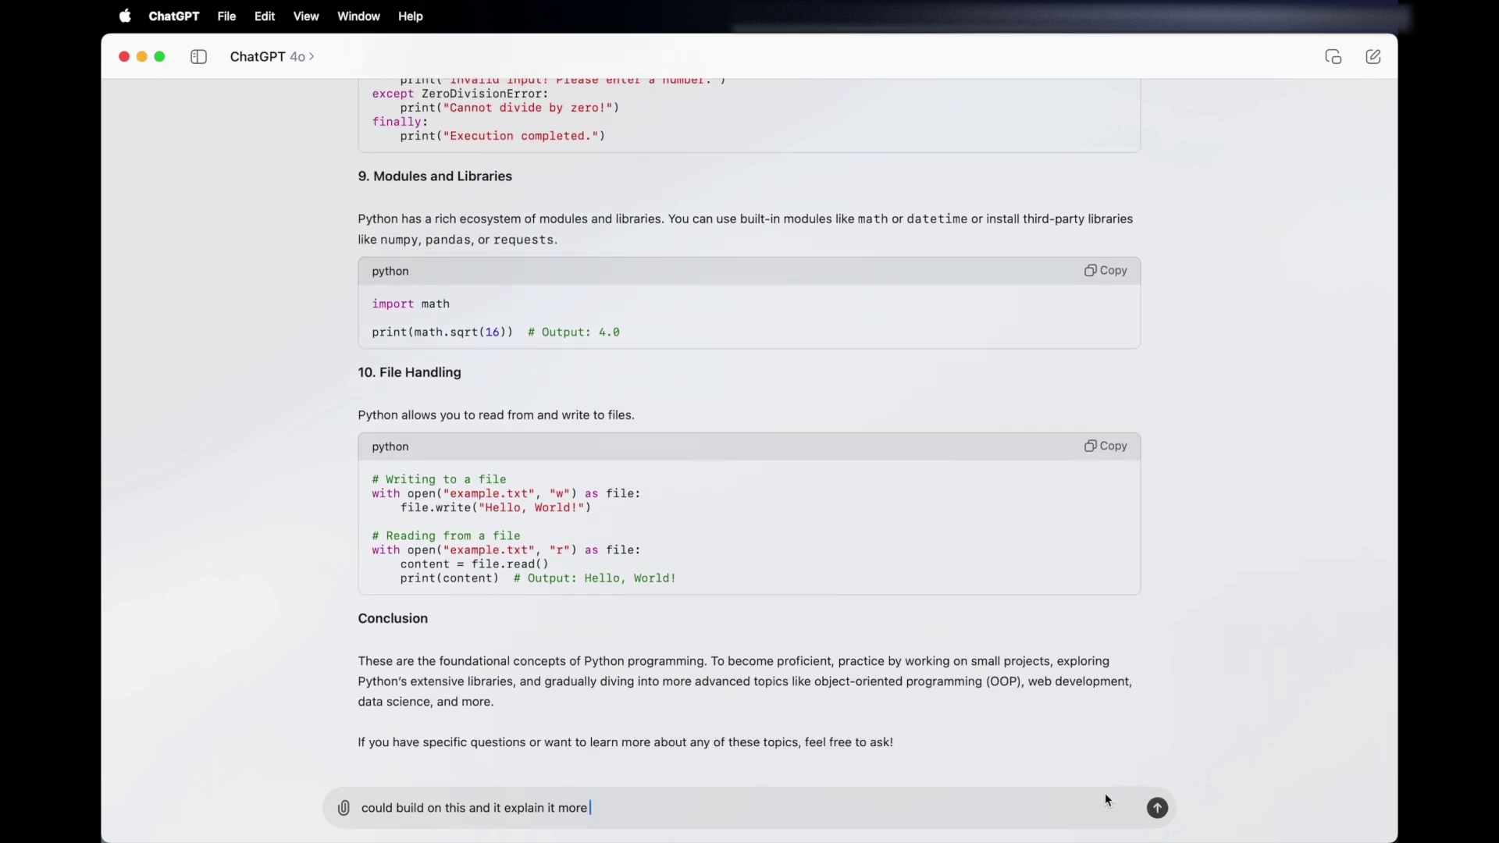
{"action": "left_click", "coordinate": [1158, 809]}
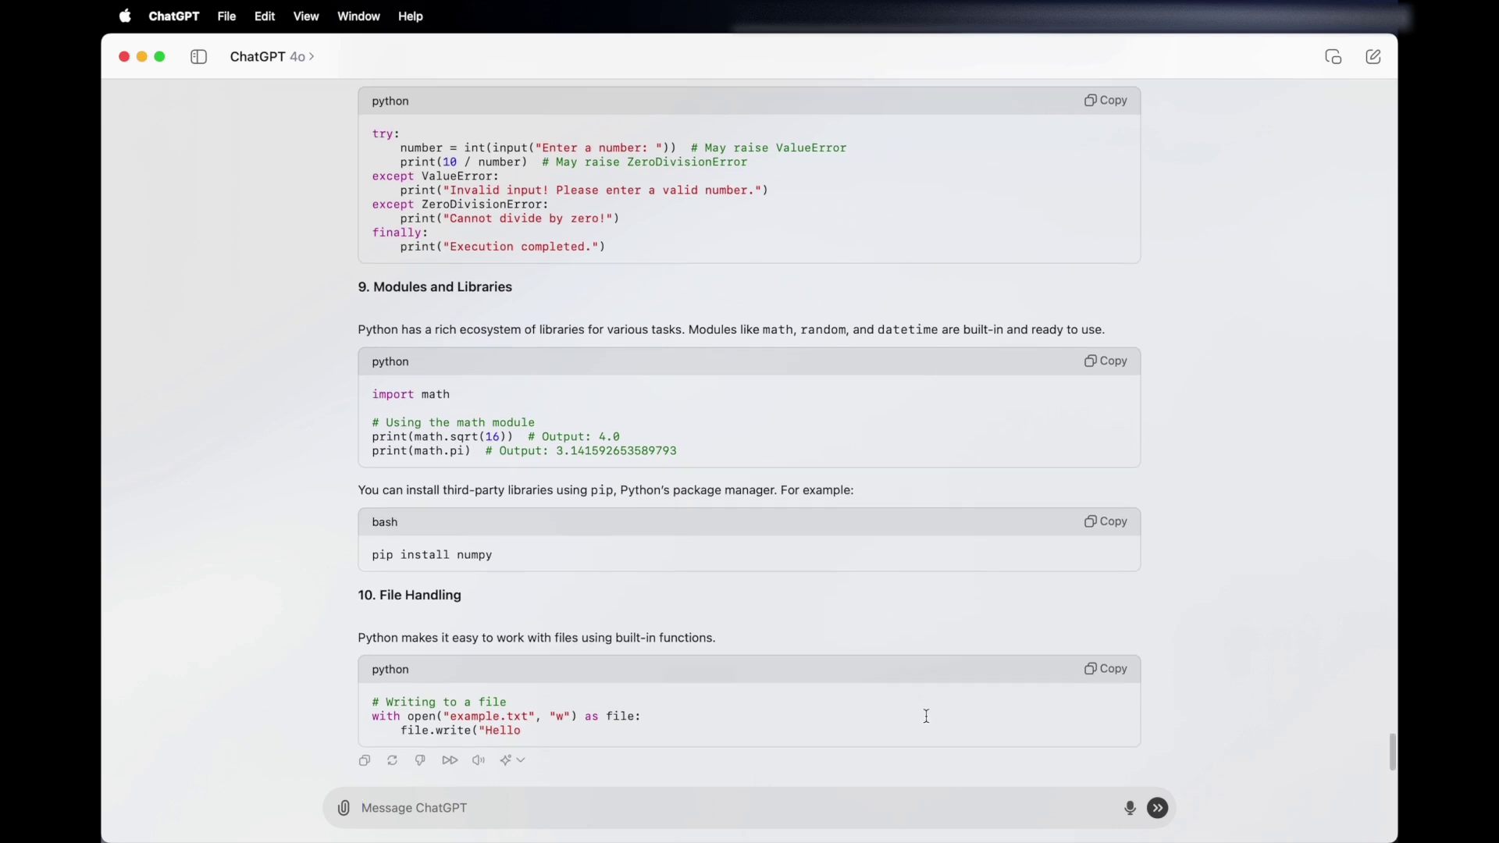
- Send the email request about low team performance, then type 'make less professional'
{"action": "type", "text": "wr"}
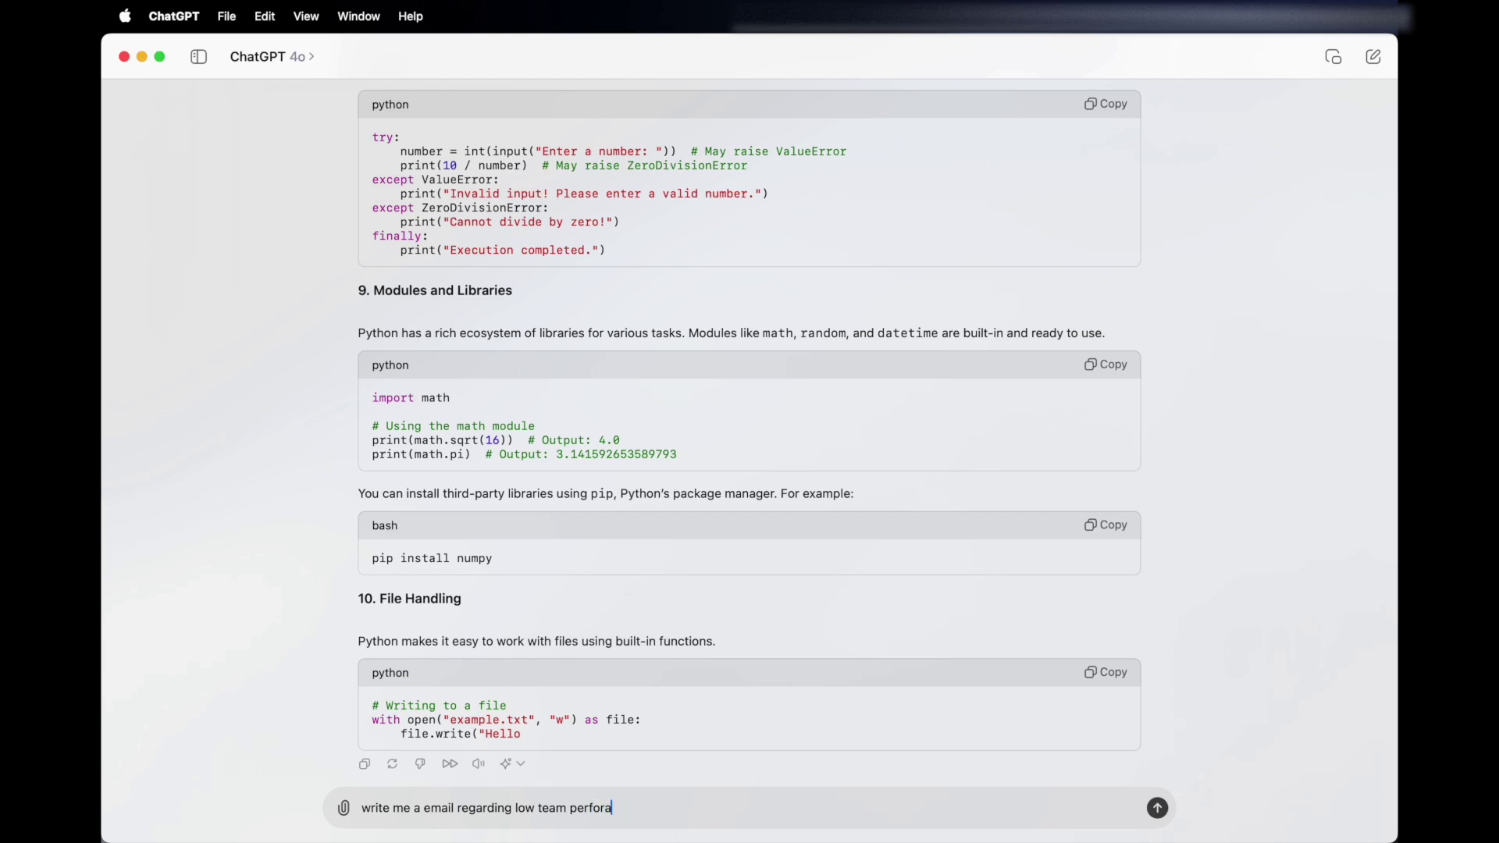
{"action": "type", "text": "e"}
{"action": "key", "text": "Return"}
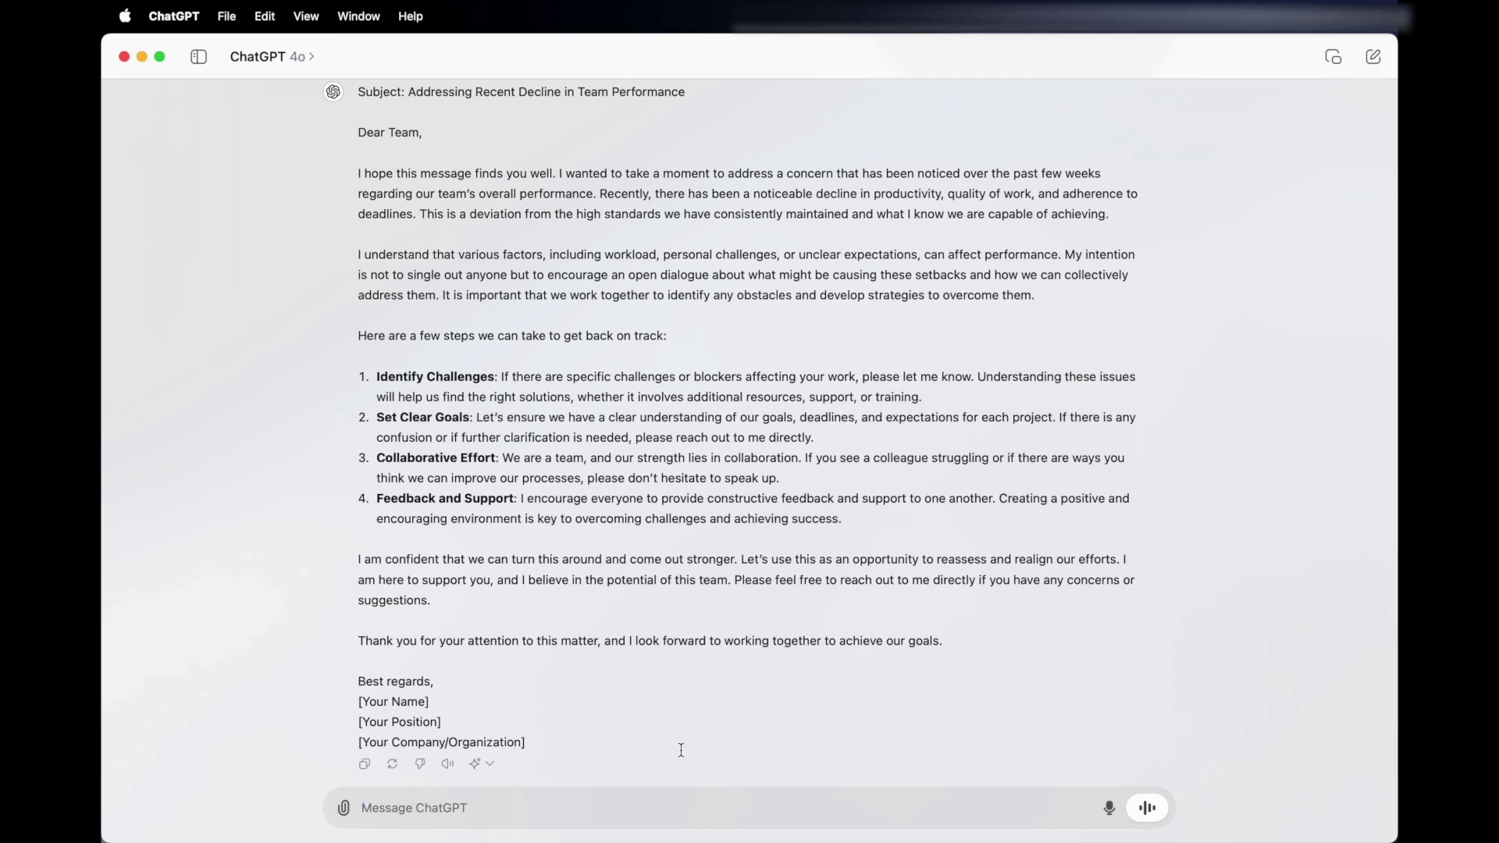
{"action": "type", "text": "mak"}
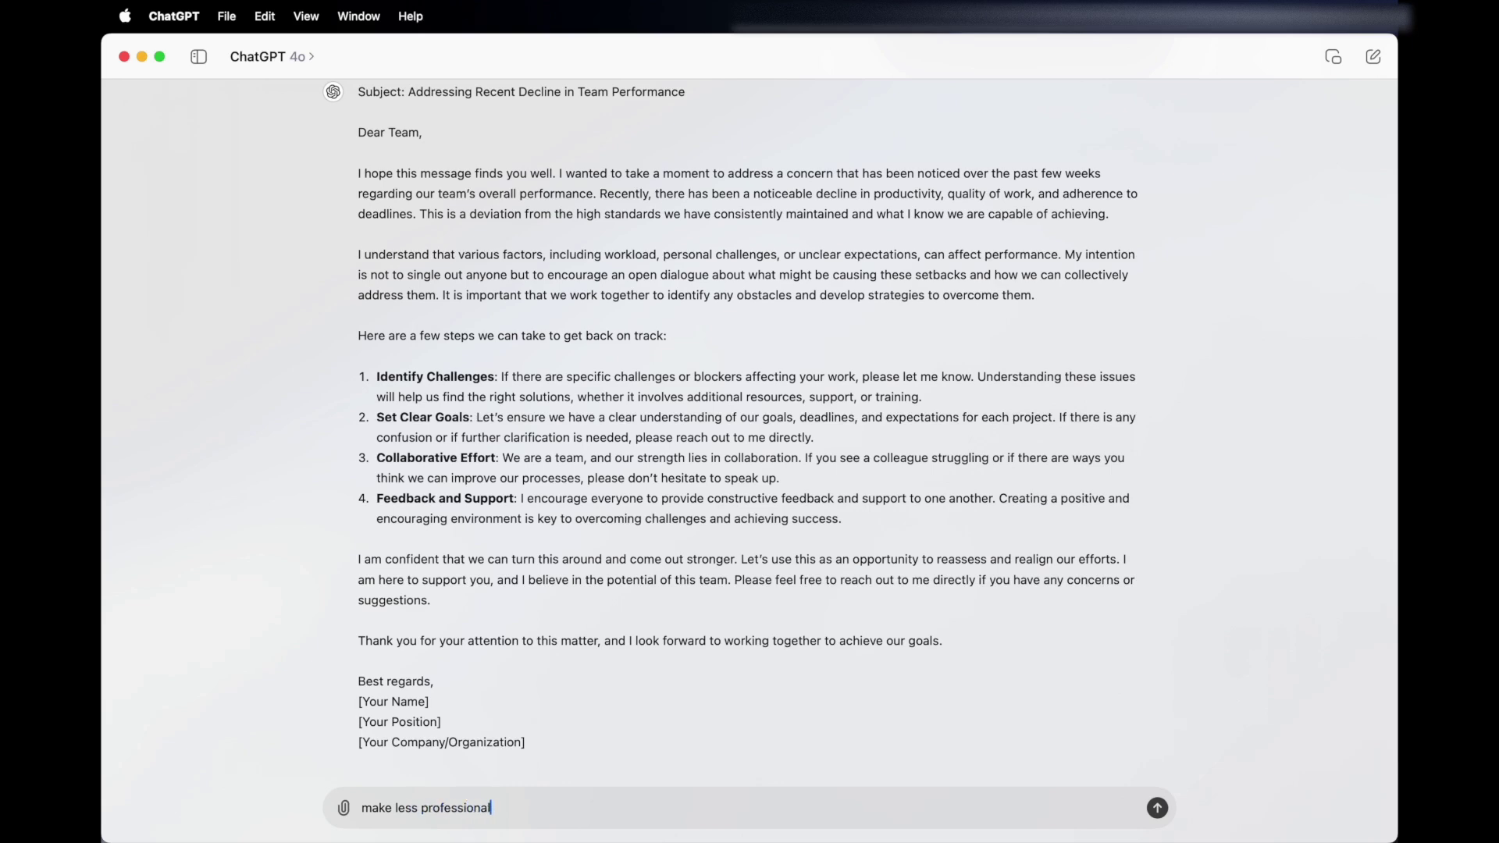
{"action": "type", "text": "e less professional"}
- Send 'make less professional' and compare the casual rewrite with the original email
{"action": "key", "text": "Return"}
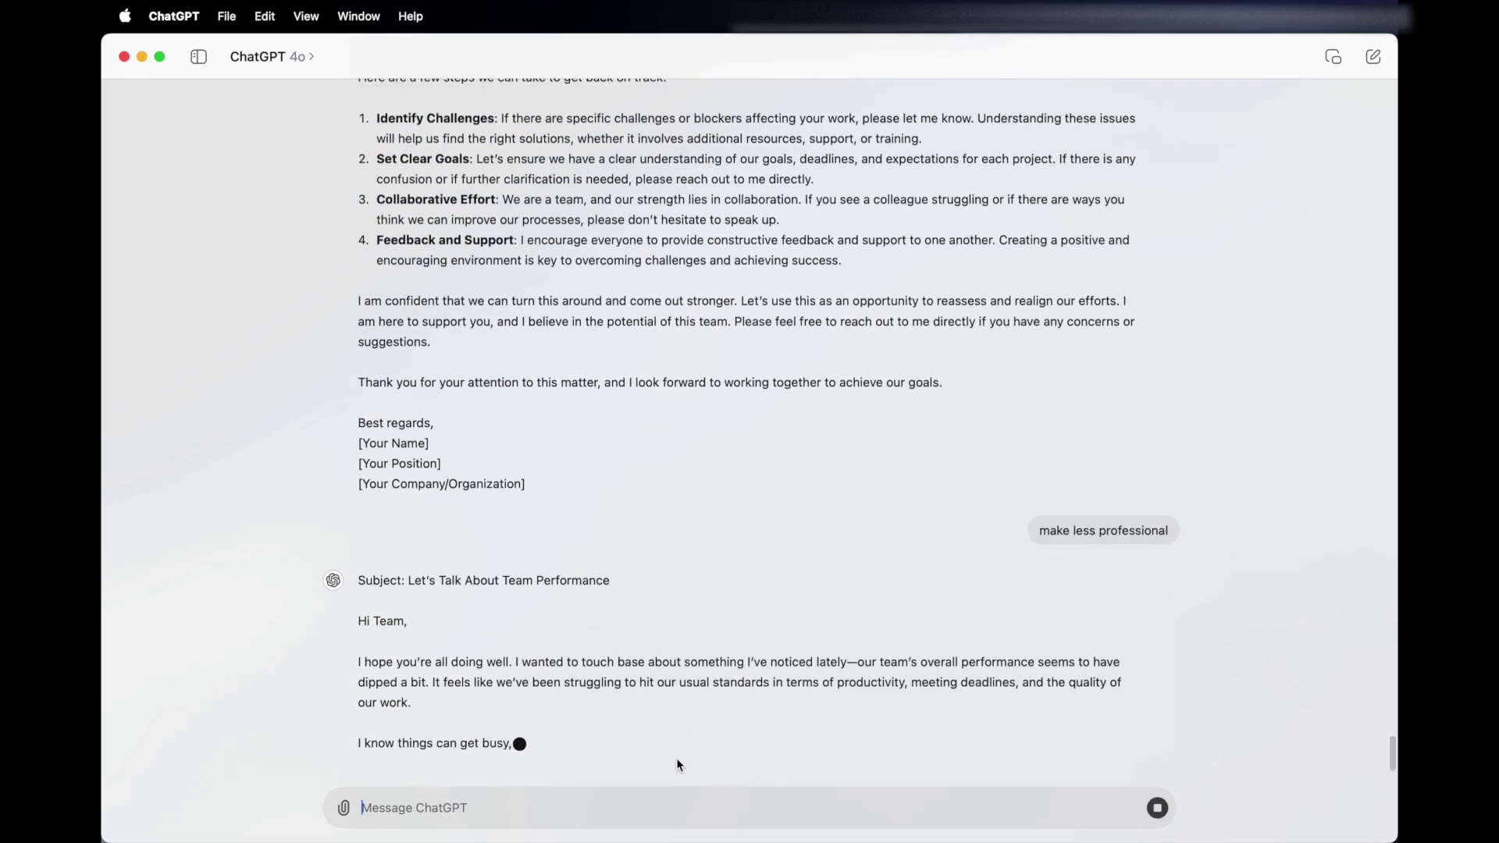
{"action": "scroll", "coordinate": [540, 525], "scroll_direction": "up", "scroll_amount": 5}
{"action": "scroll", "coordinate": [539, 525], "scroll_direction": "up", "scroll_amount": 3}
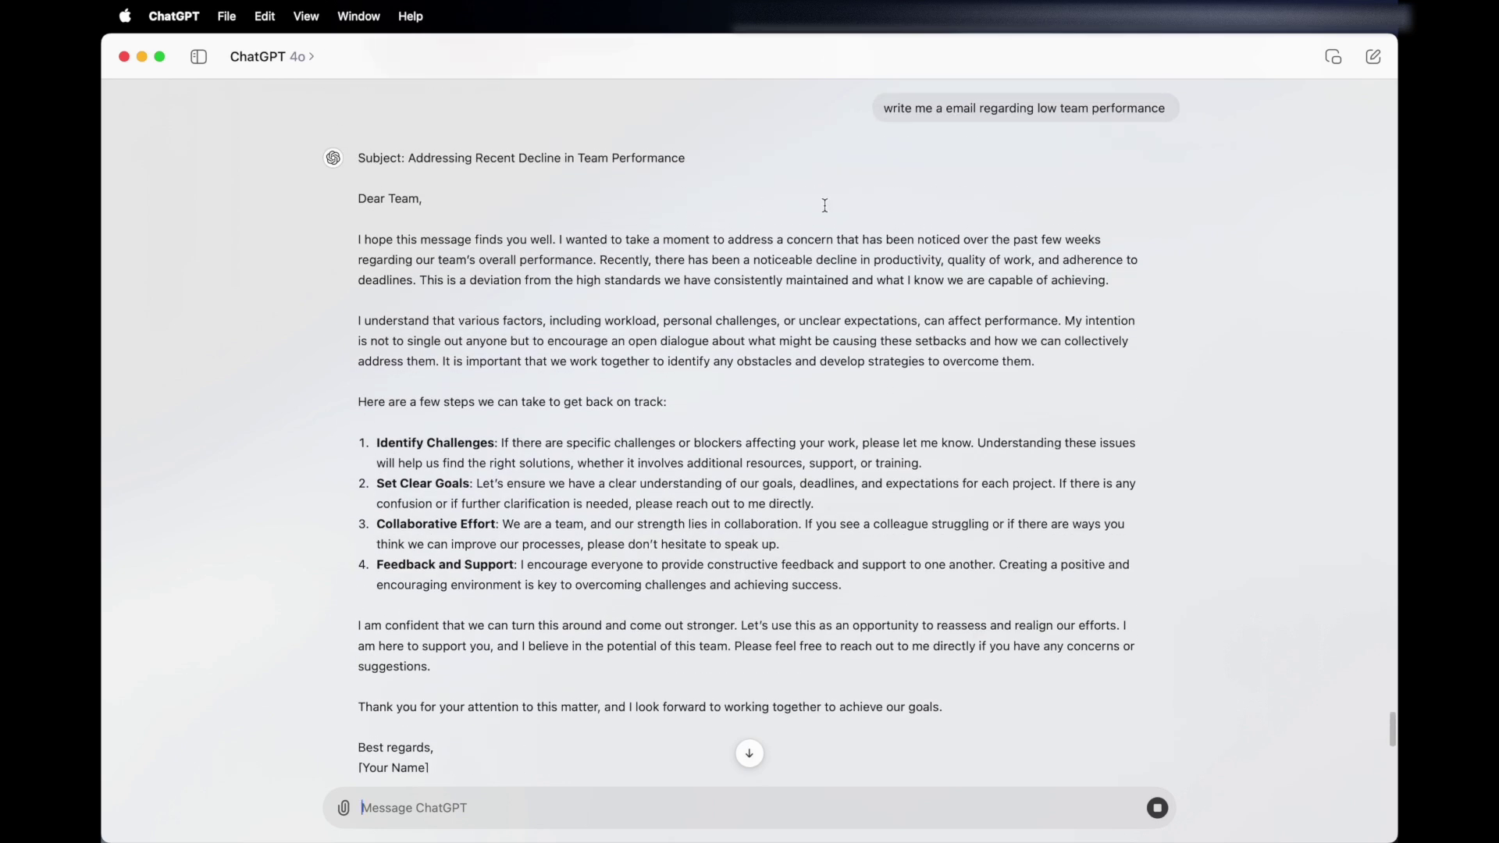
{"action": "scroll", "coordinate": [904, 221], "scroll_direction": "down", "scroll_amount": 5}
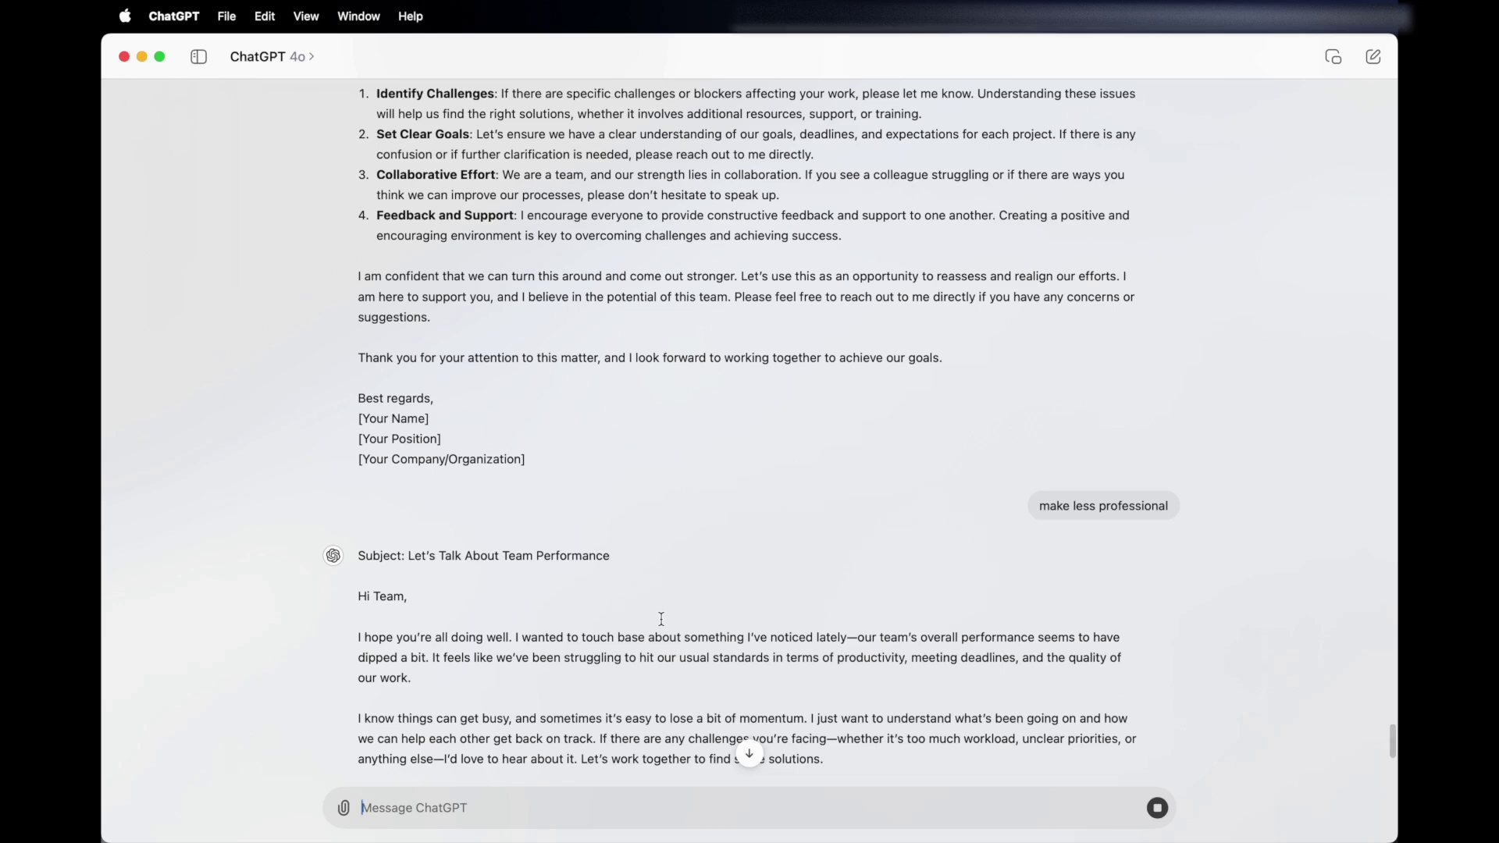
{"action": "scroll", "coordinate": [662, 620], "scroll_direction": "down", "scroll_amount": 5}
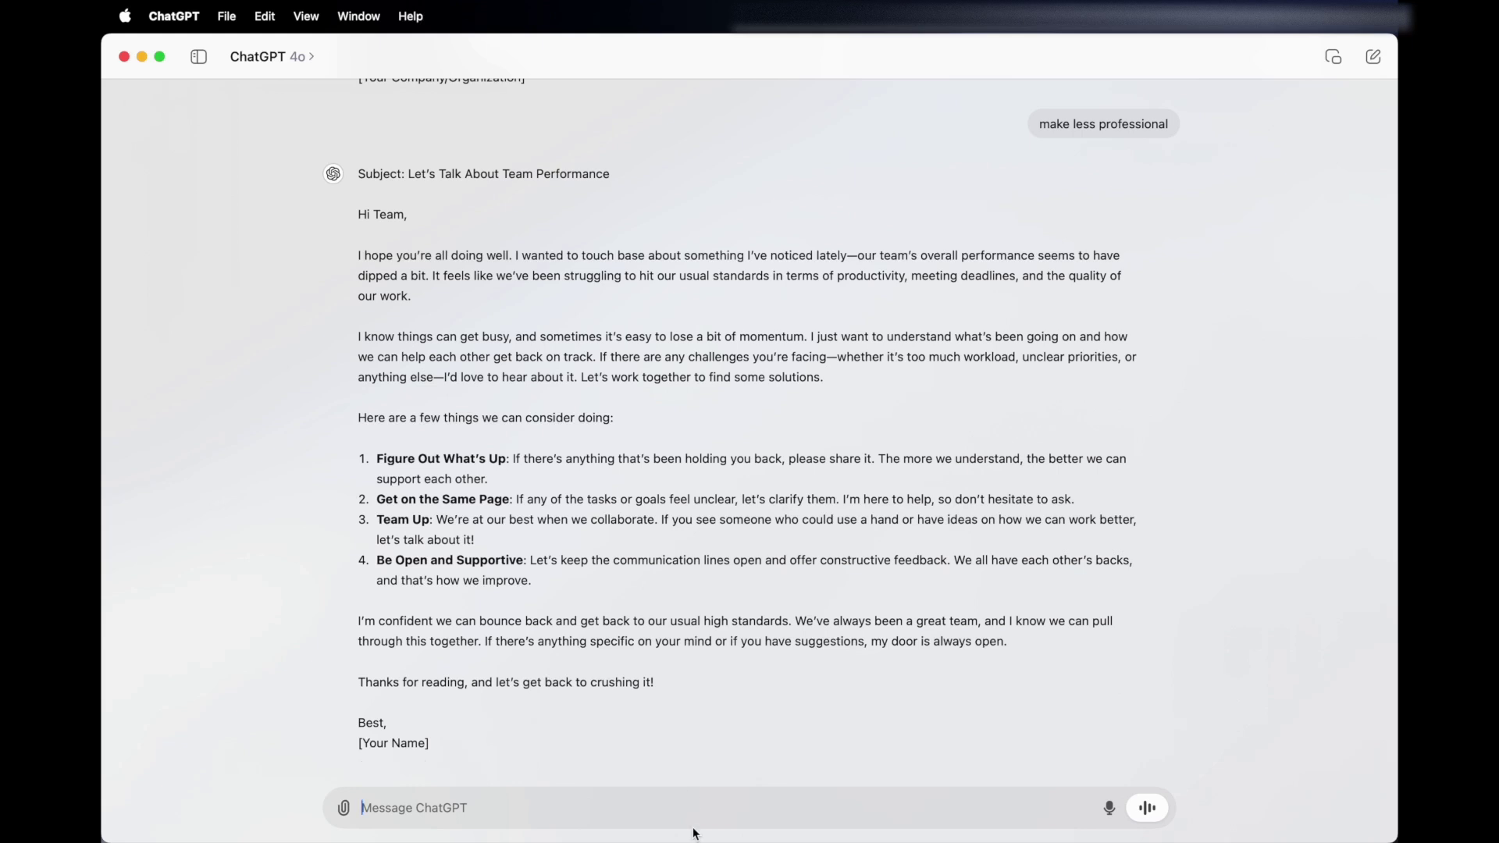
{"action": "scroll", "coordinate": [702, 670], "scroll_direction": "down", "scroll_amount": 2}
{"action": "type", "text": "wieght loss workout plan"}
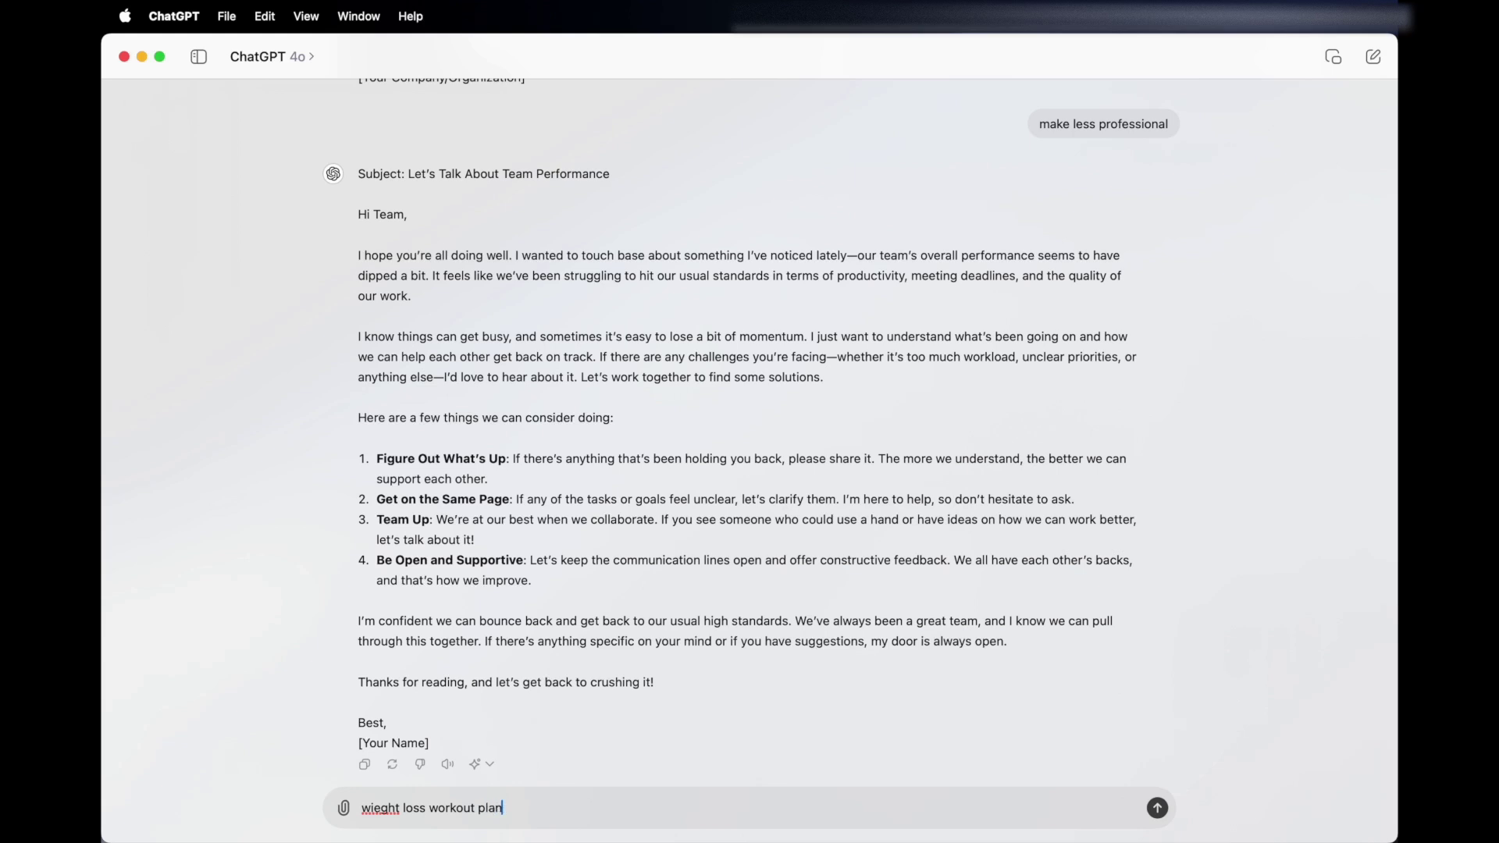
- Correct 'wieght' to 'weight' and send the weight loss workout plan request
{"action": "right_click", "coordinate": [379, 820]}
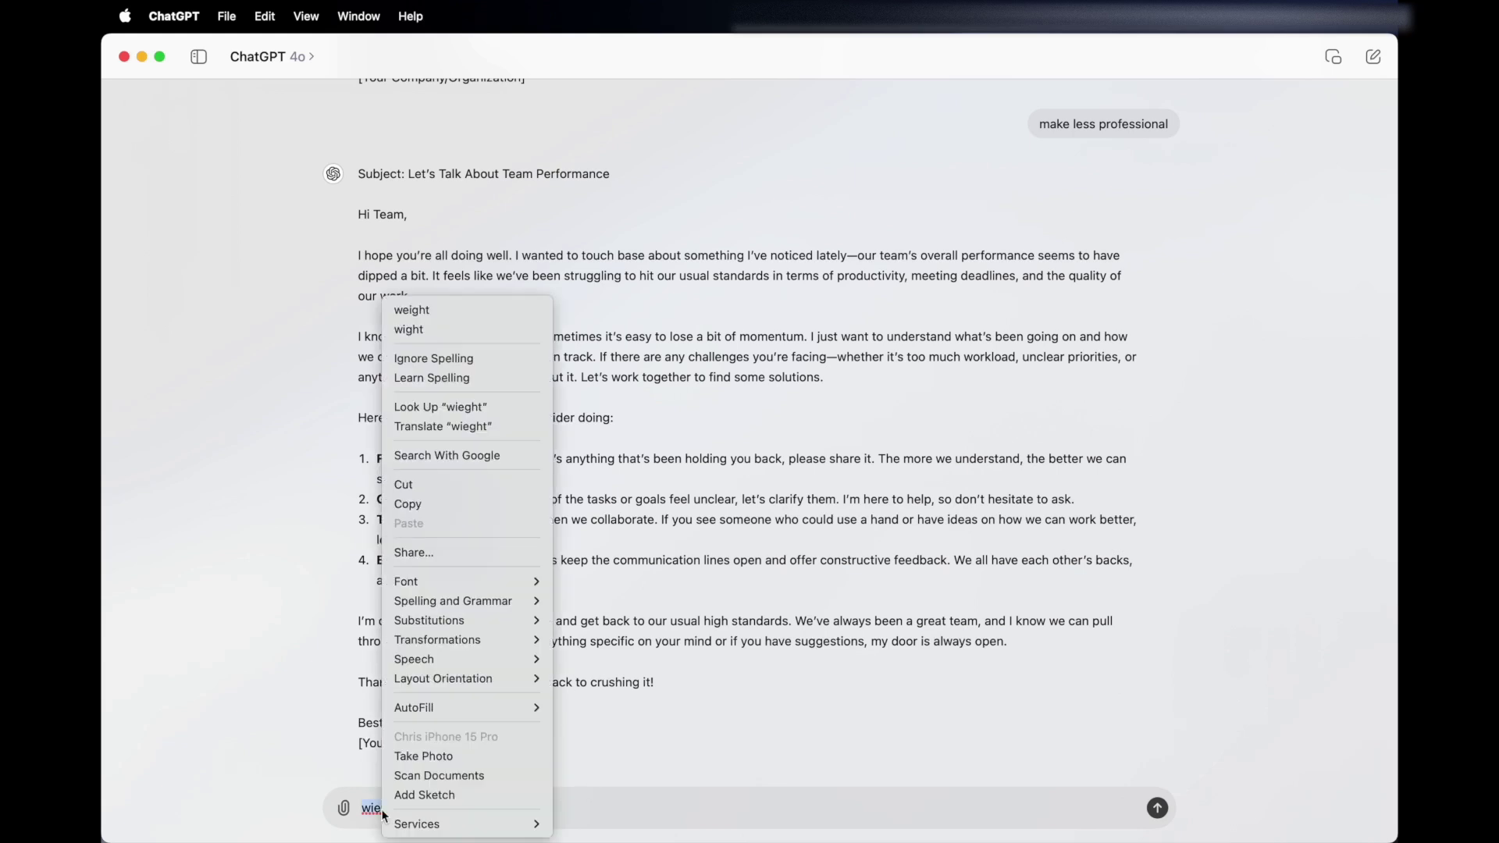
{"action": "left_click", "coordinate": [440, 311]}
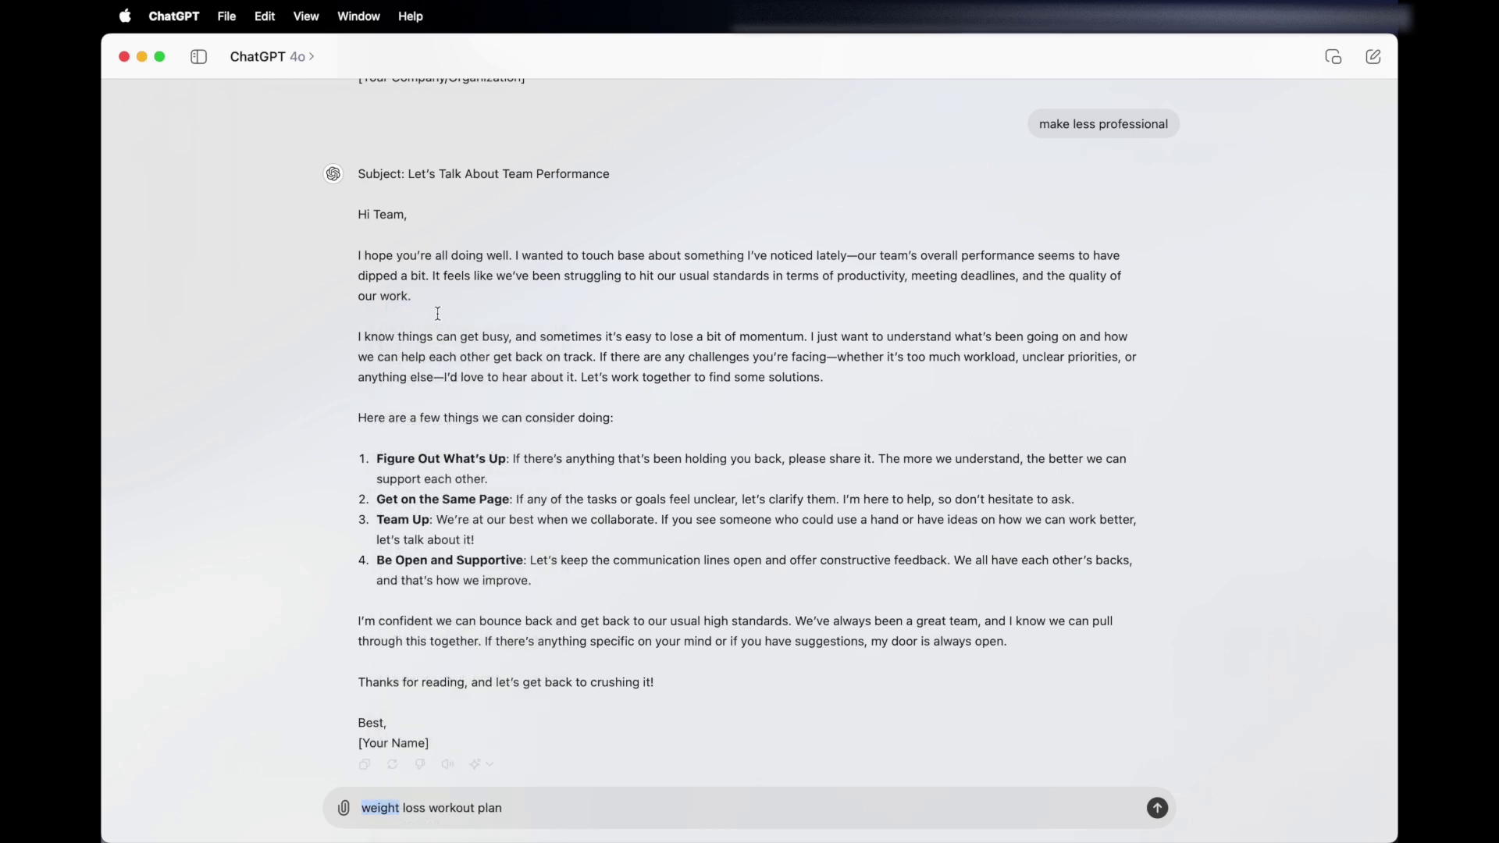
{"action": "key", "text": "Return"}
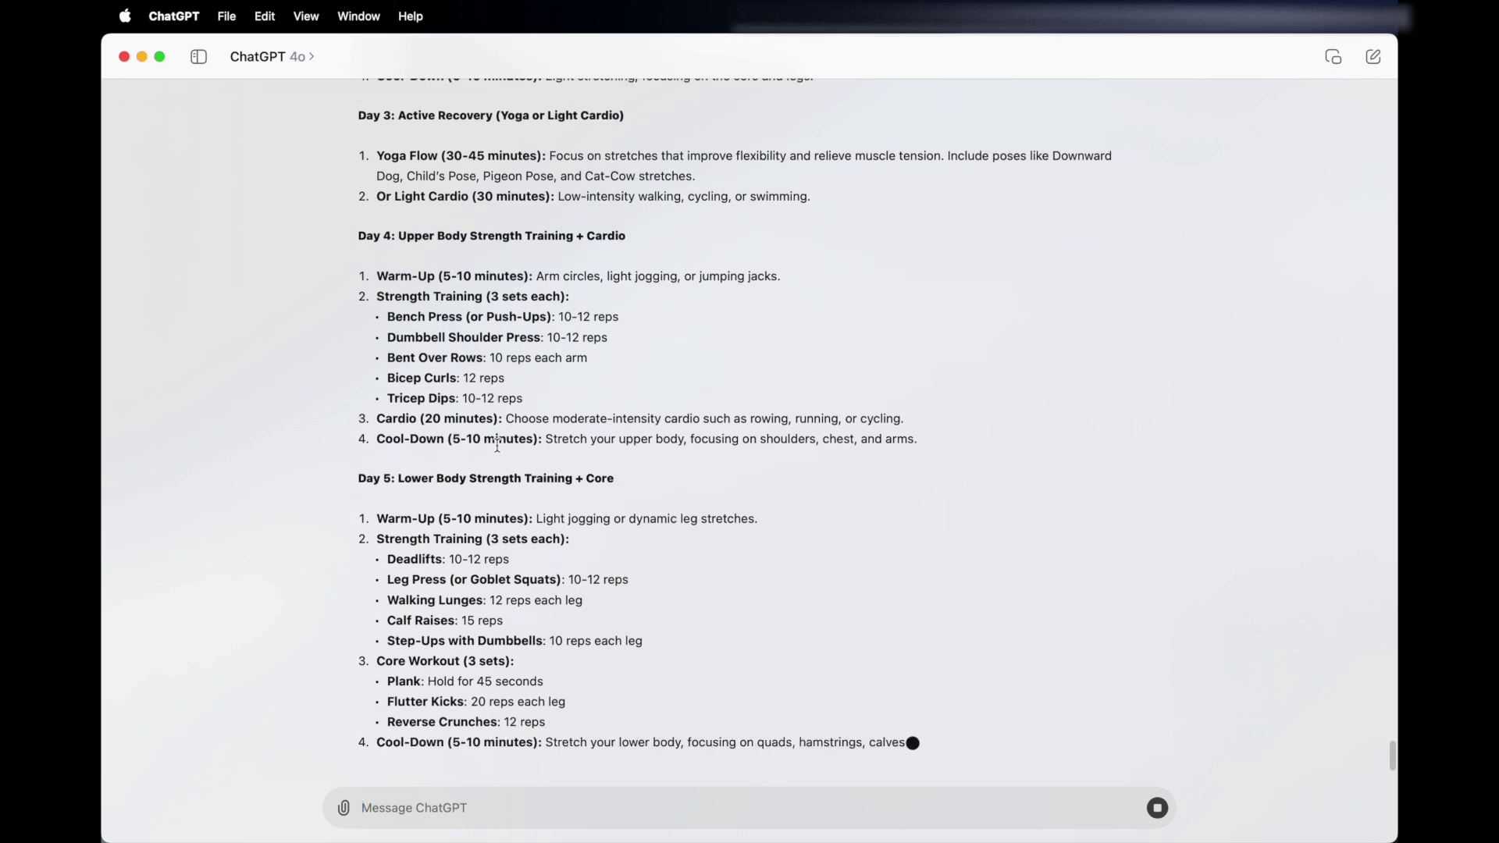
- Scroll from the plan's weekly overview down through Day 7 to Tips for Success
{"action": "scroll", "coordinate": [497, 445], "scroll_direction": "up", "scroll_amount": 5}
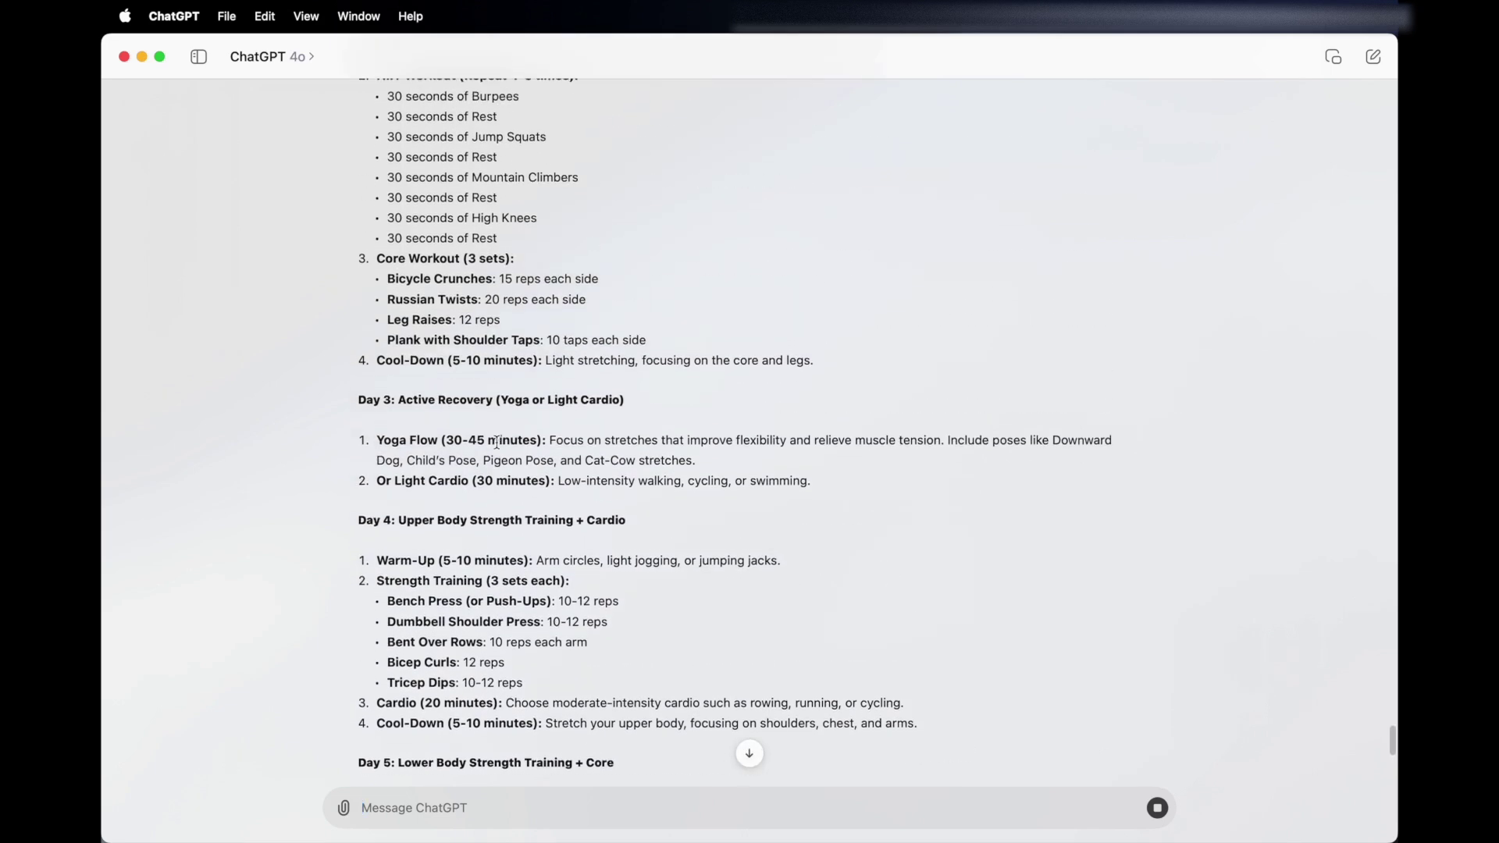
{"action": "scroll", "coordinate": [497, 443], "scroll_direction": "up", "scroll_amount": 12}
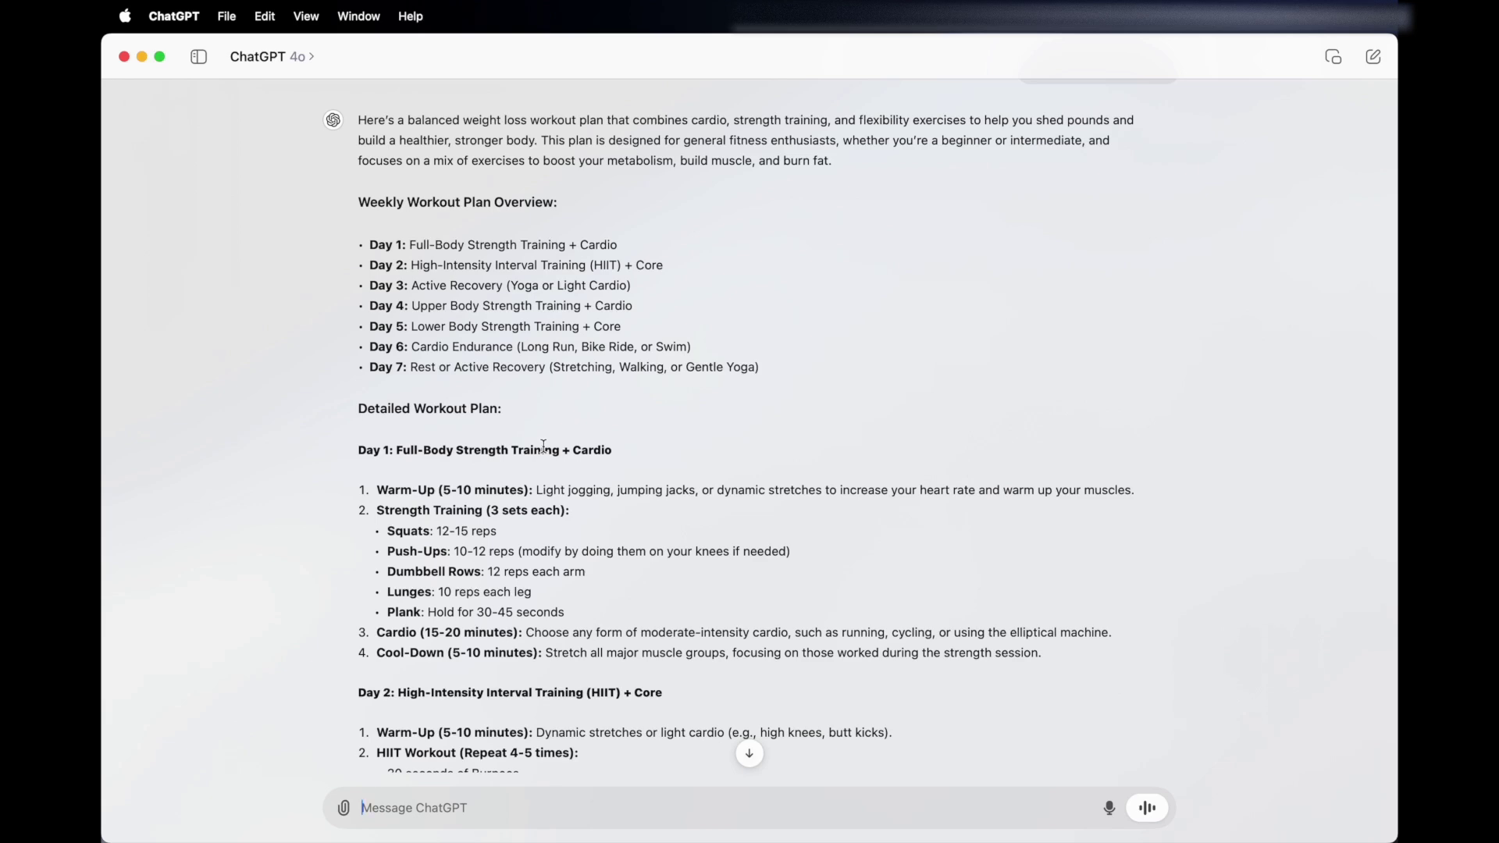
{"action": "scroll", "coordinate": [544, 400], "scroll_direction": "down", "scroll_amount": 10}
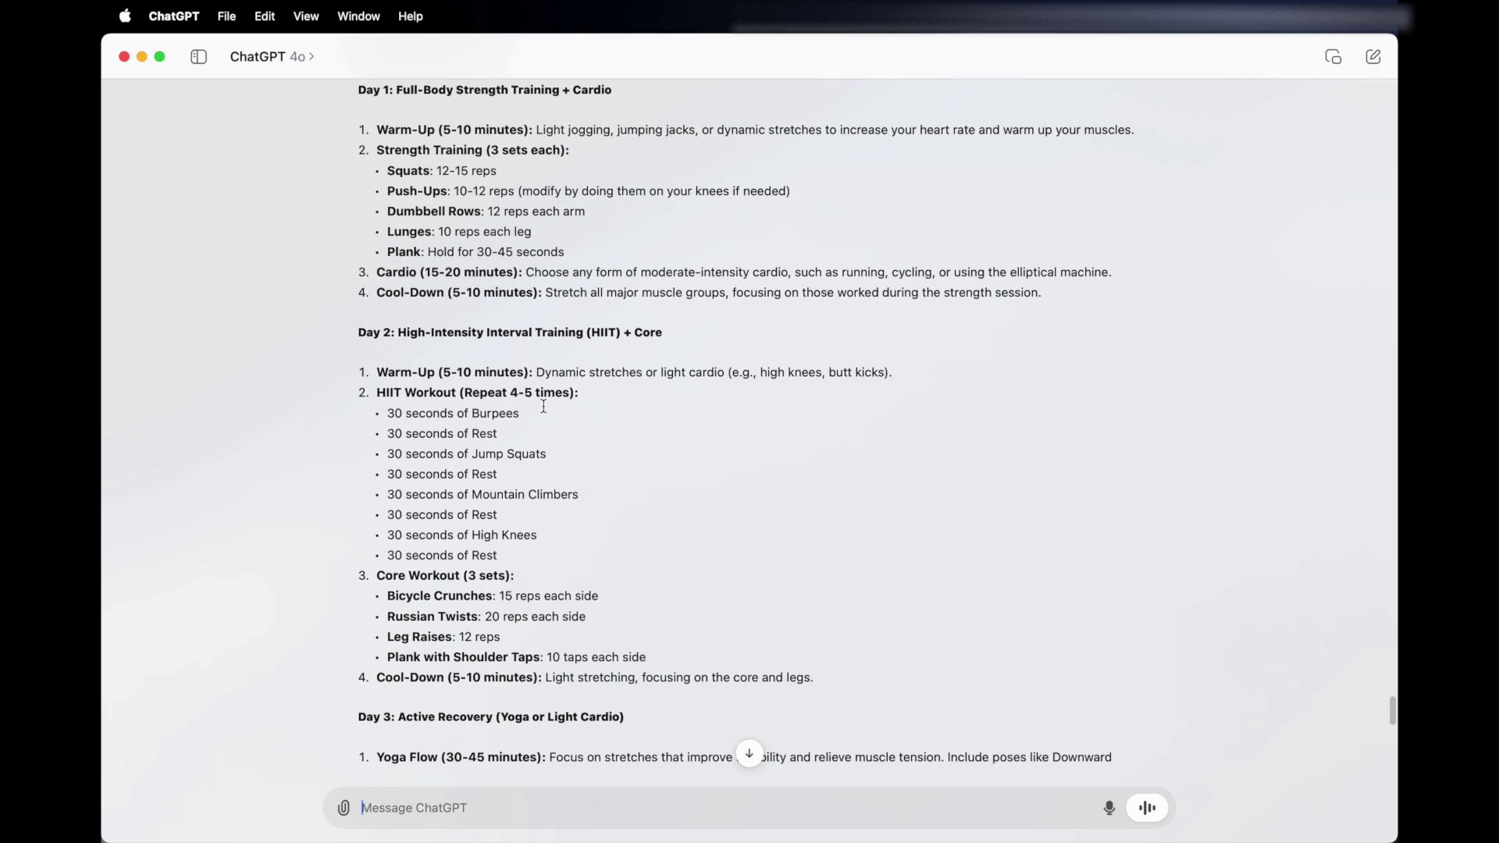
{"action": "scroll", "coordinate": [544, 401], "scroll_direction": "down", "scroll_amount": 9}
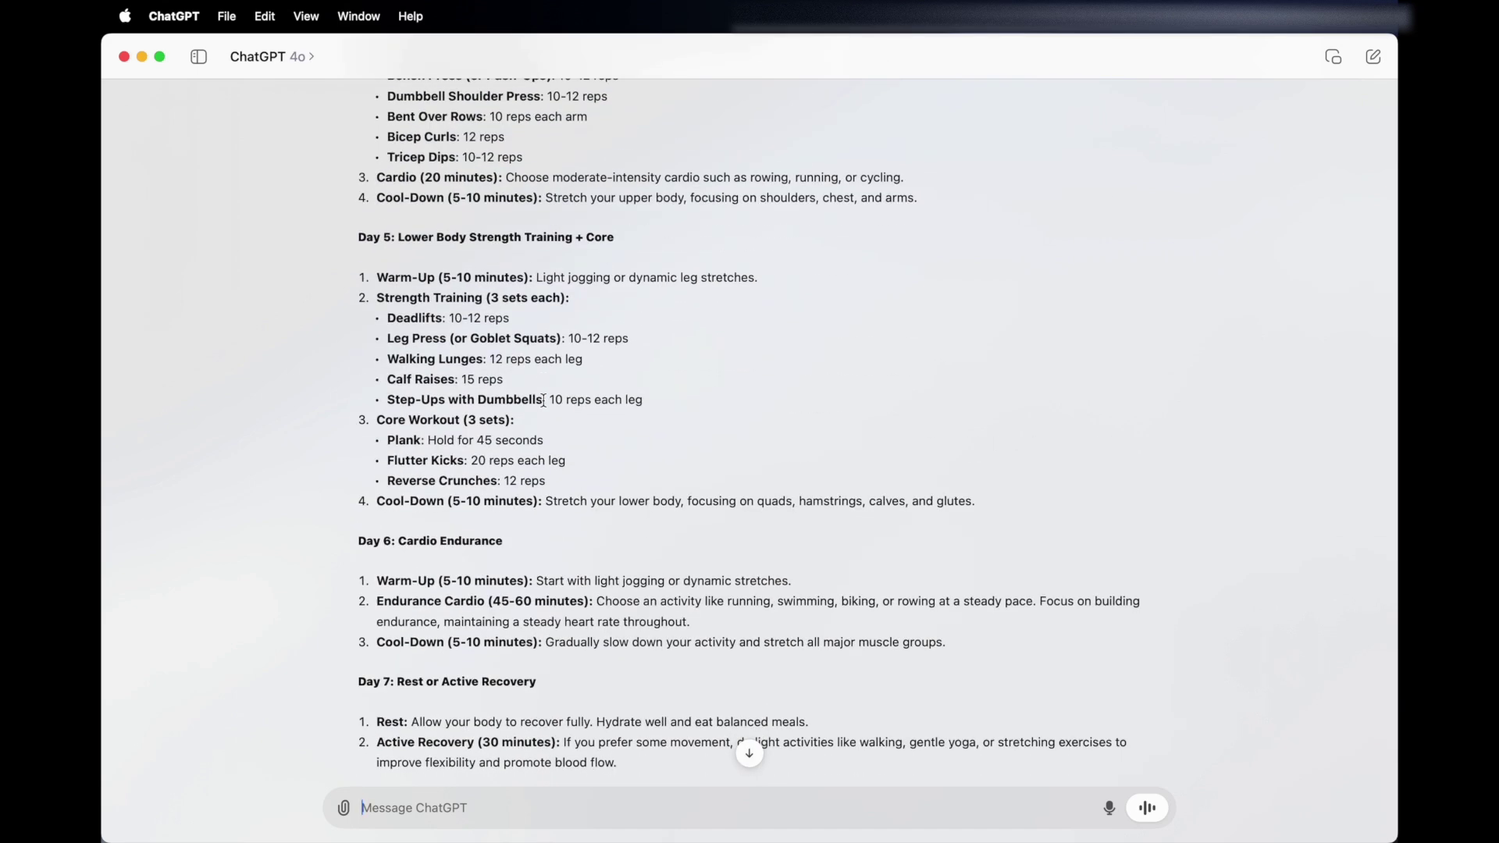
{"action": "scroll", "coordinate": [543, 401], "scroll_direction": "down", "scroll_amount": 3}
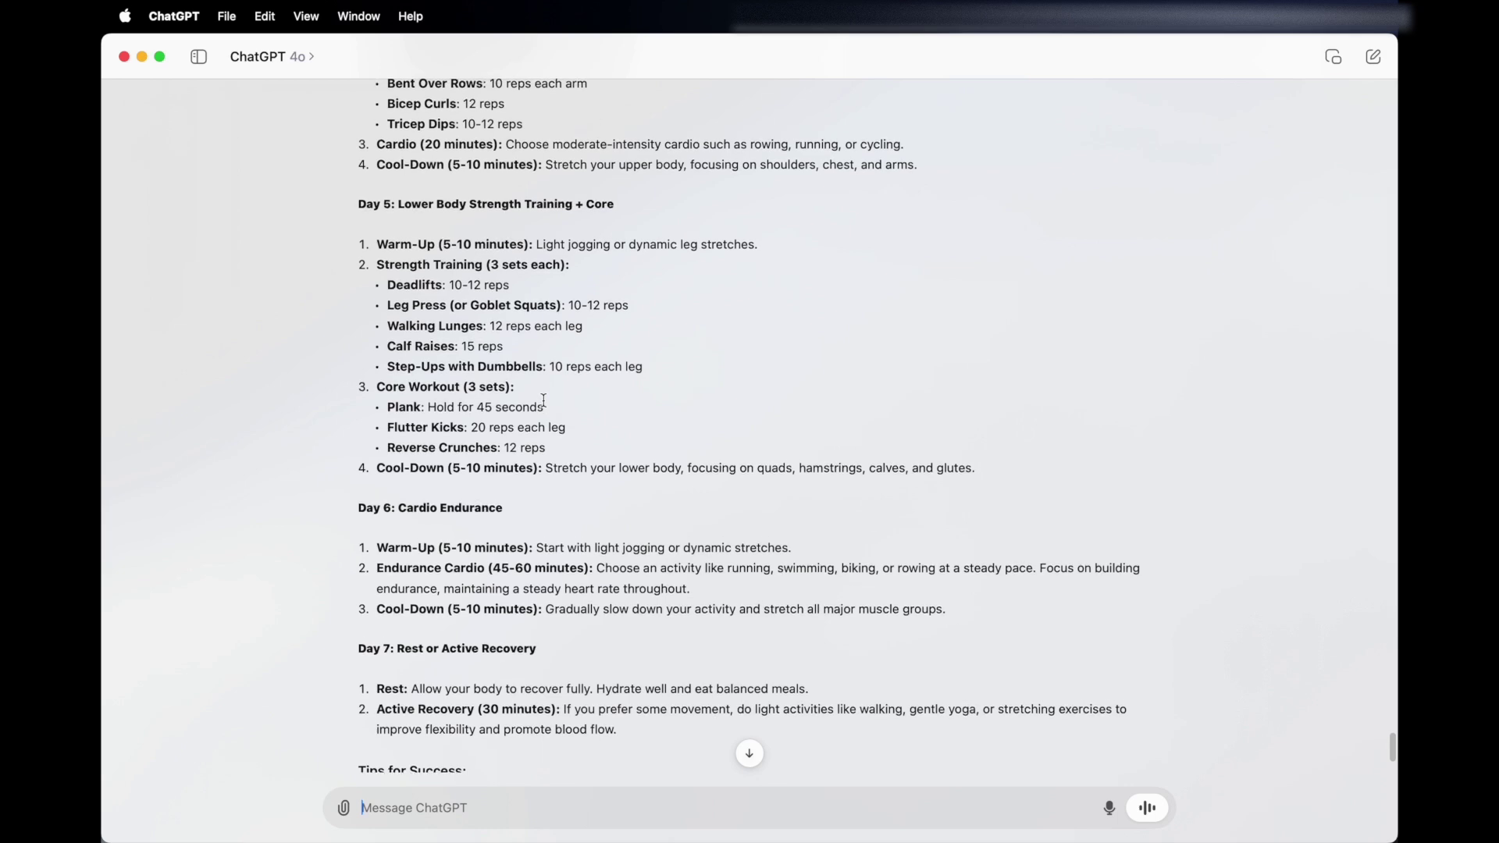
{"action": "scroll", "coordinate": [544, 401], "scroll_direction": "down", "scroll_amount": 4}
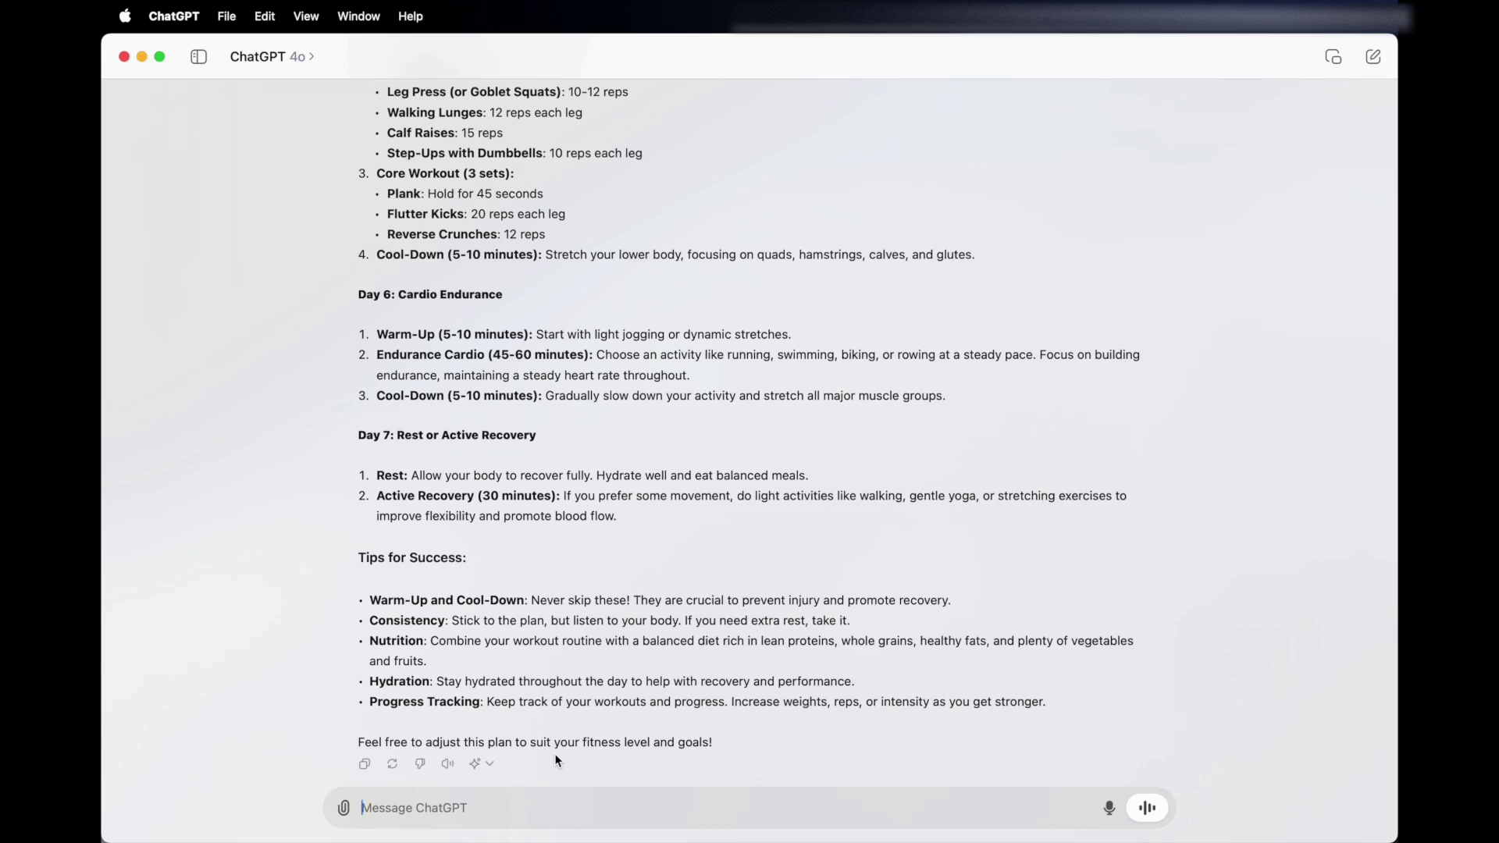
{"action": "type", "text": "role play job interview f"}
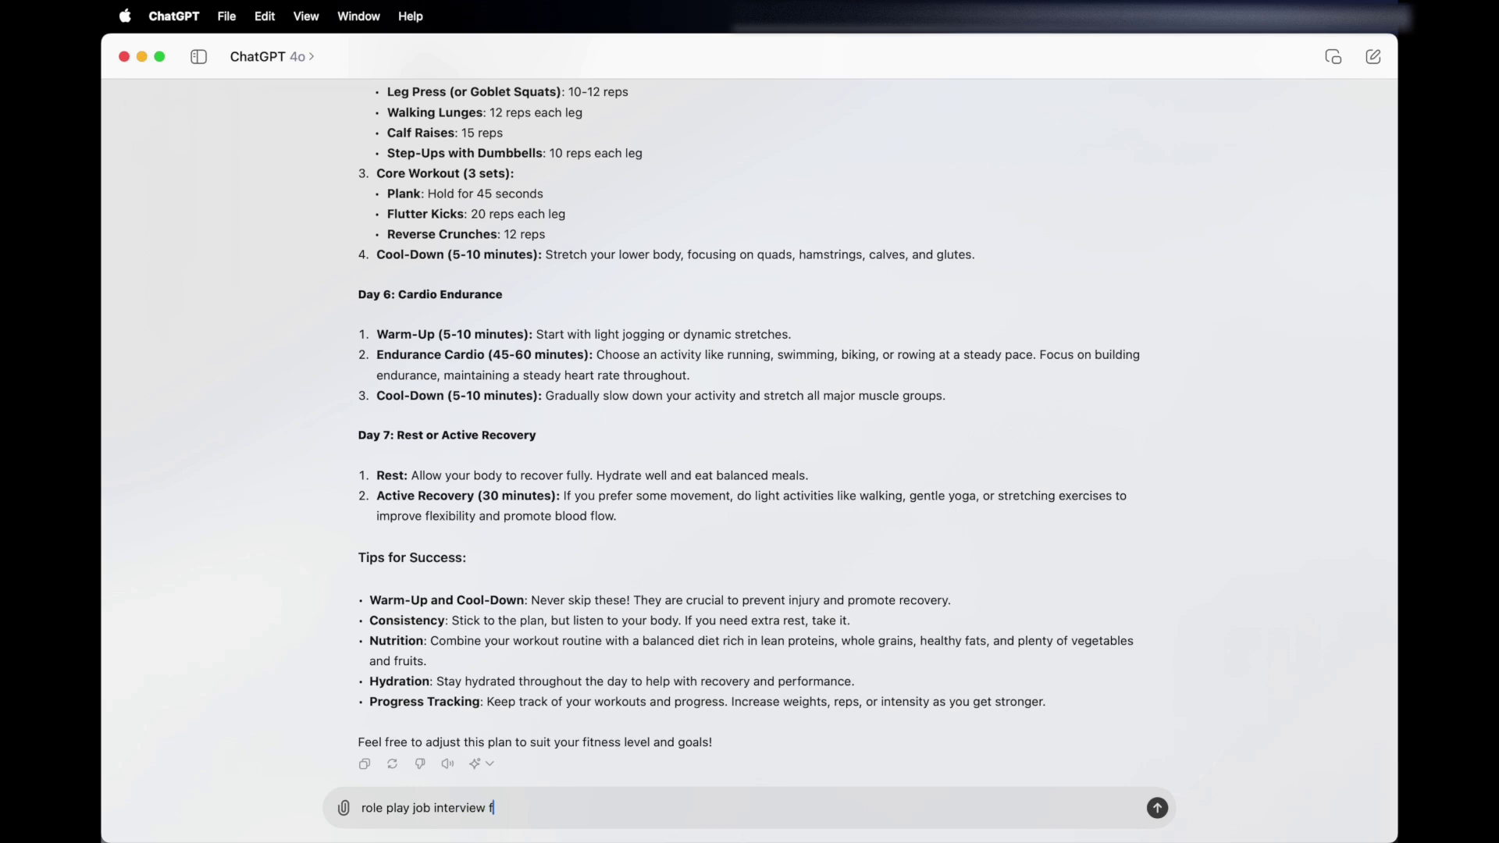
{"action": "type", "text": "or a video creator"}
{"action": "key", "text": "Return"}
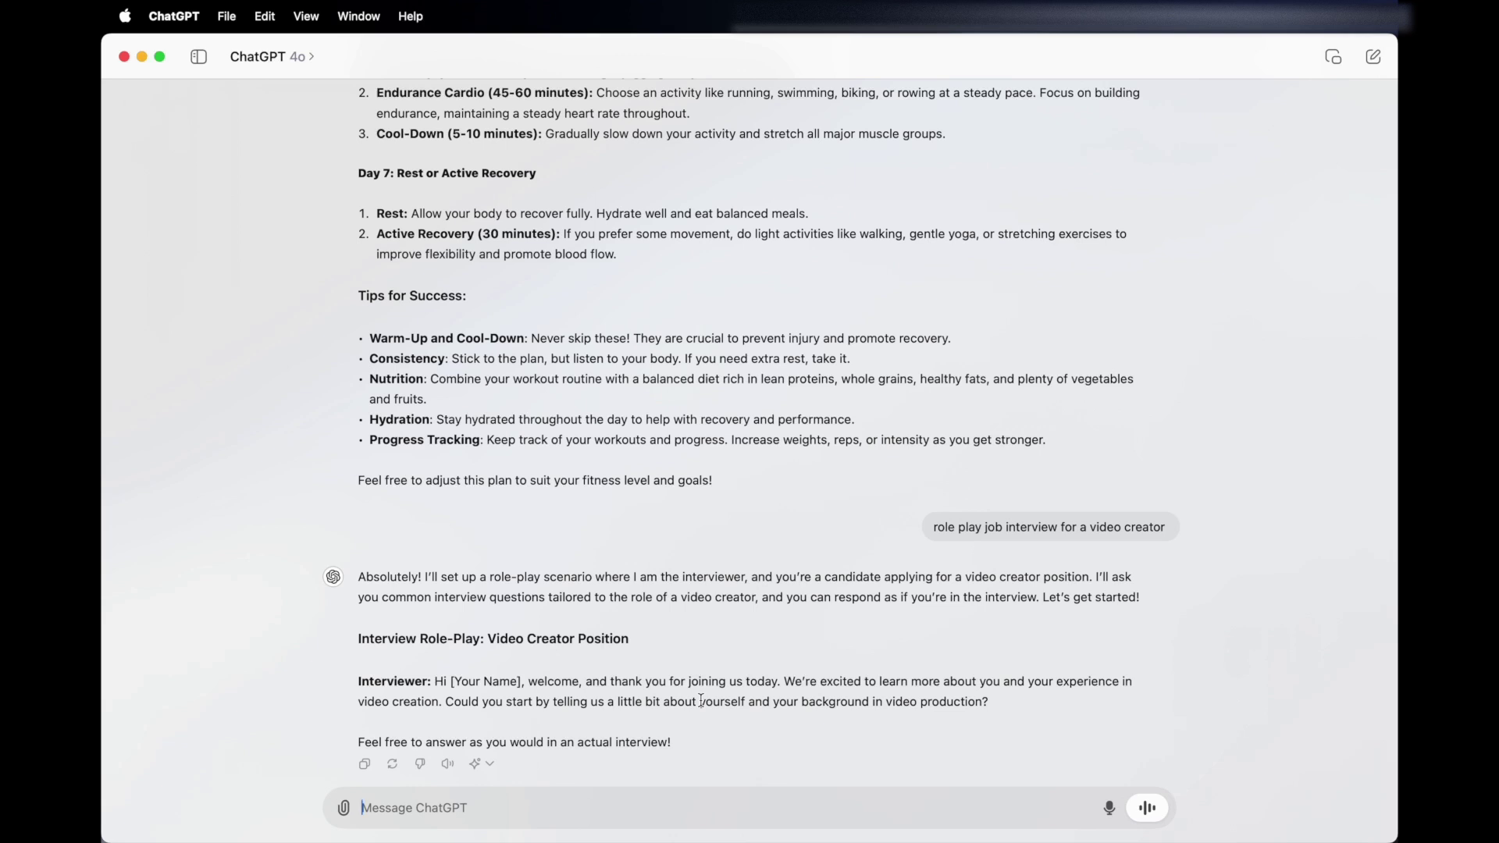
{"action": "type", "text": "I have "}
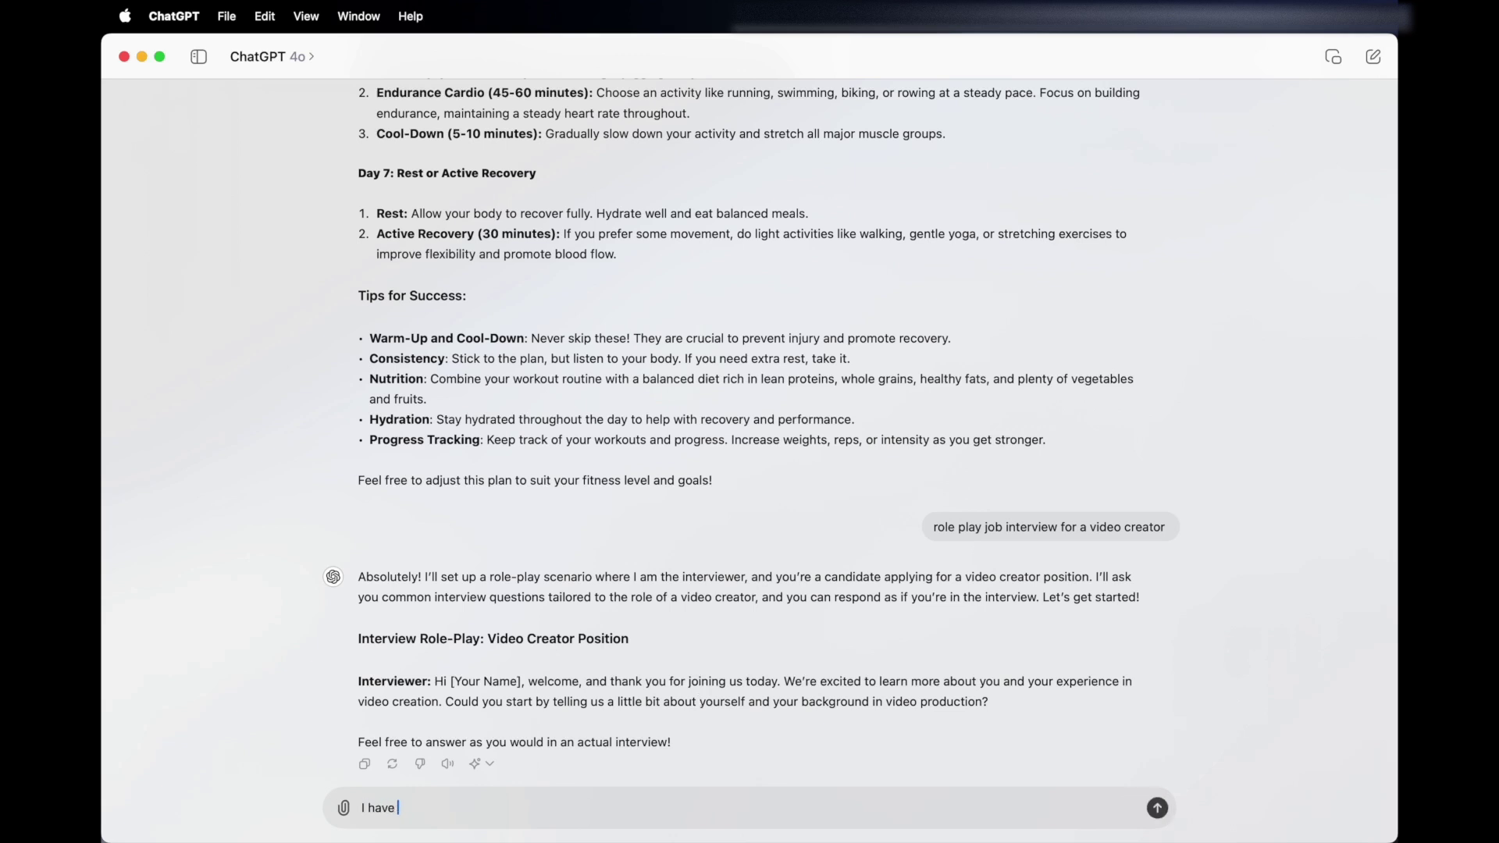
{"action": "type", "text": "10 years exp"}
{"action": "key", "text": "BackSpace"}
{"action": "key", "text": "BackSpace"}
{"action": "key", "text": "BackSpace"}
{"action": "key", "text": "BackSpace"}
{"action": "key", "text": "BackSpace"}
{"action": "key", "text": "BackSpace"}
{"action": "key", "text": "BackSpace"}
{"action": "key", "text": "BackSpace"}
{"action": "key", "text": "BackSpace"}
{"action": "key", "text": "BackSpace"}
{"action": "key", "text": "BackSpace"}
{"action": "key", "text": "BackSpace"}
{"action": "key", "text": "BackSpace"}
{"action": "key", "text": "BackSpace"}
{"action": "key", "text": "BackSpace"}
{"action": "key", "text": "BackSpace"}
{"action": "key", "text": "BackSpace"}
{"action": "key", "text": "BackSpace"}
{"action": "key", "text": "BackSpace"}
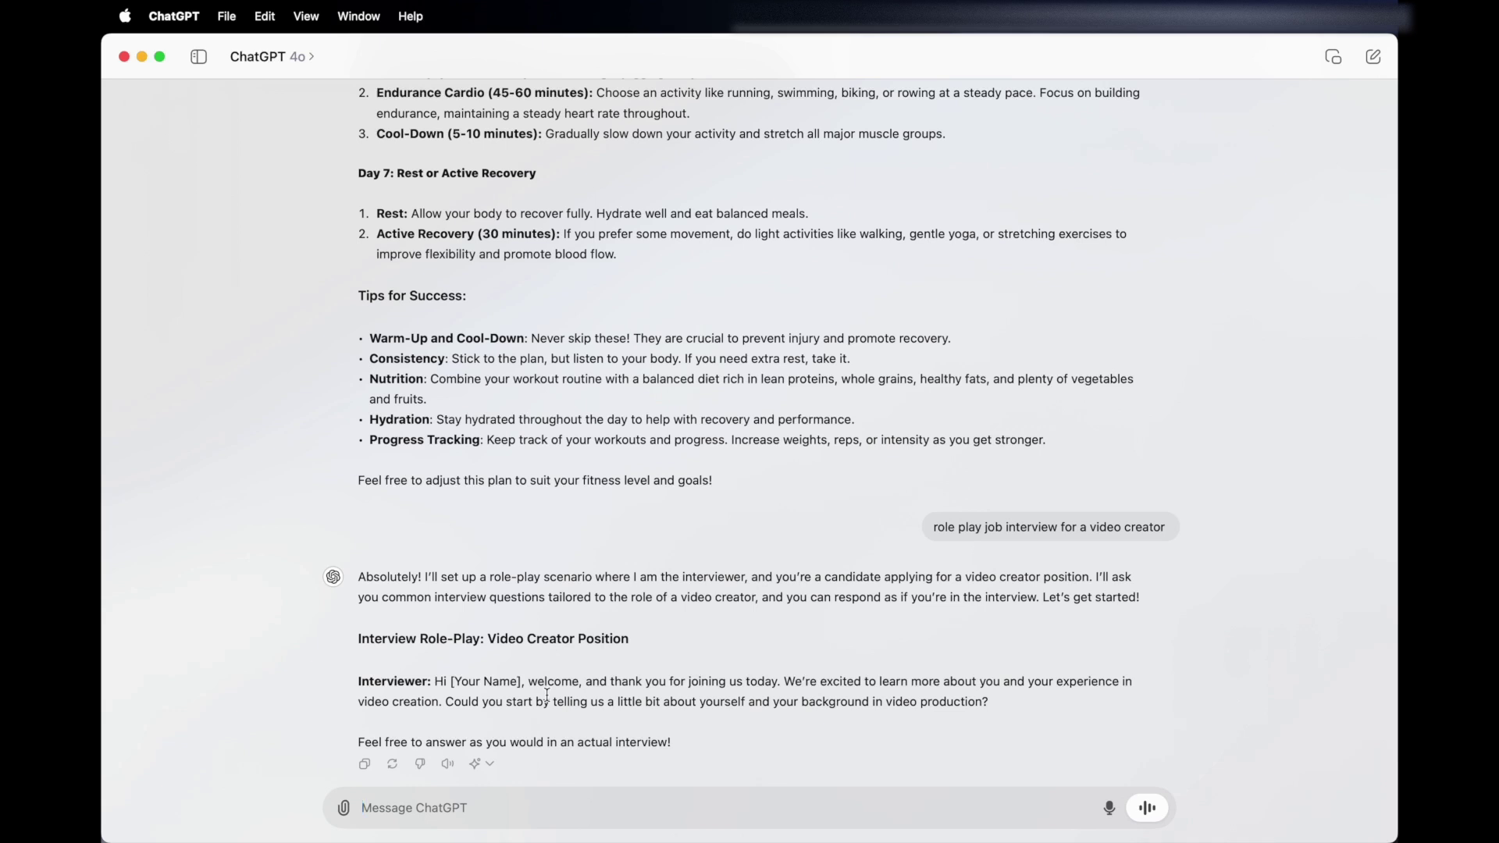
{"action": "scroll", "coordinate": [626, 689], "scroll_direction": "down", "scroll_amount": 2}
{"action": "scroll", "coordinate": [626, 689], "scroll_direction": "up", "scroll_amount": 20}
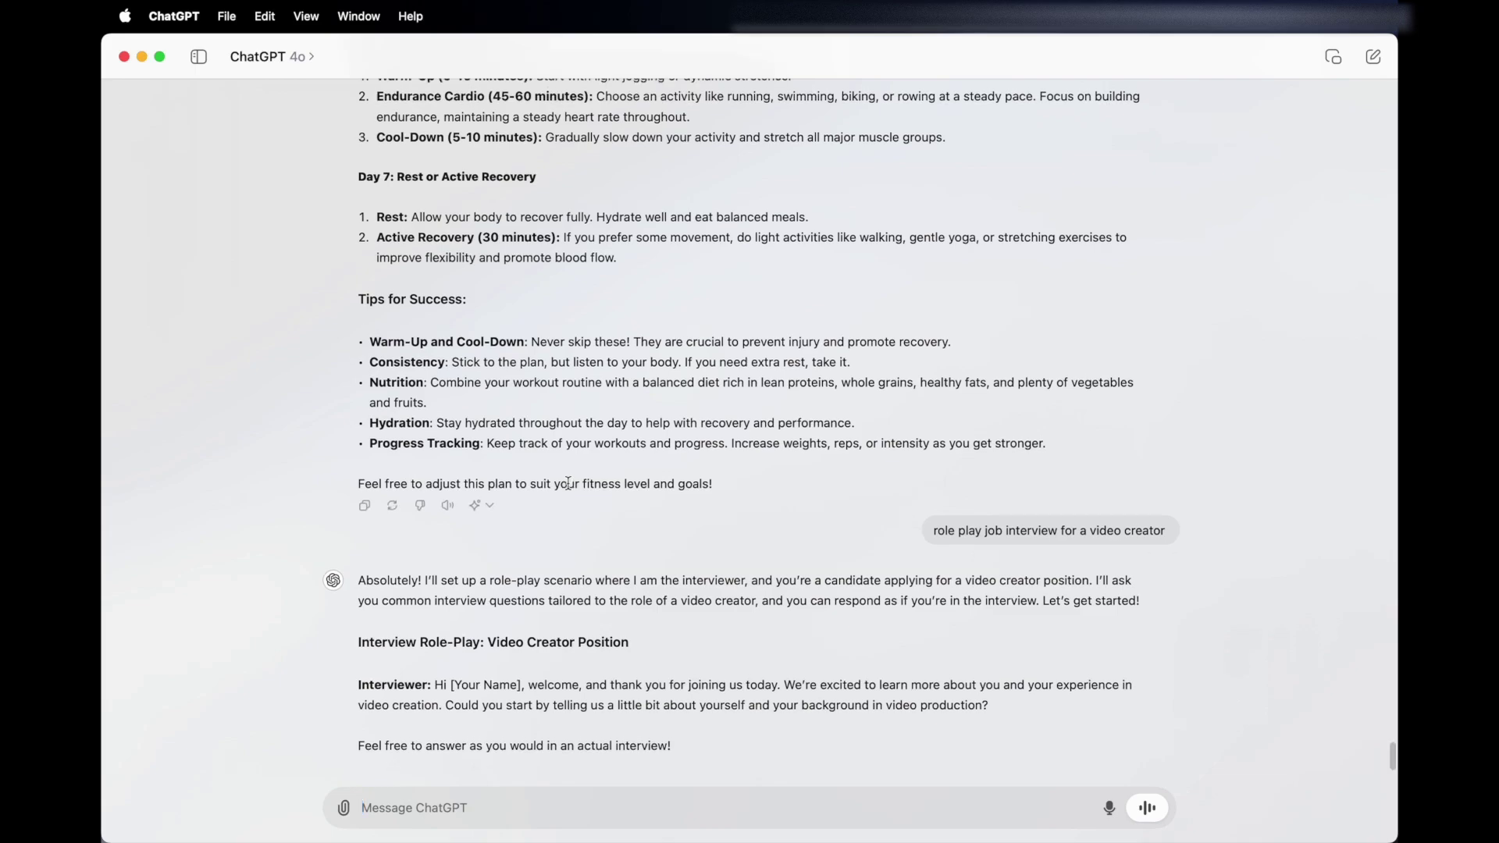
{"action": "scroll", "coordinate": [566, 466], "scroll_direction": "up", "scroll_amount": 15}
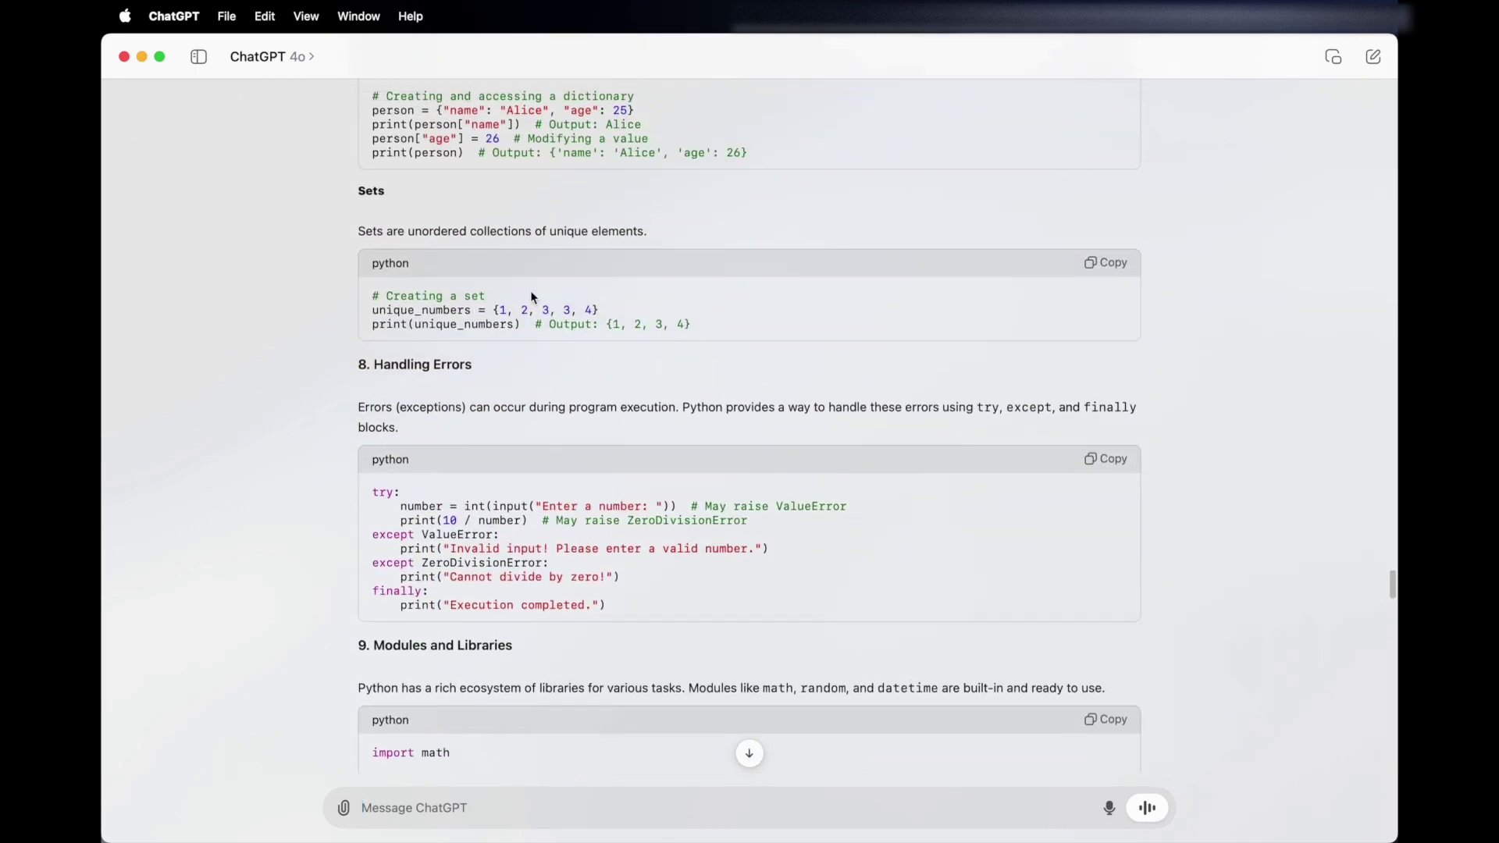
{"action": "scroll", "coordinate": [532, 291], "scroll_direction": "up", "scroll_amount": 4}
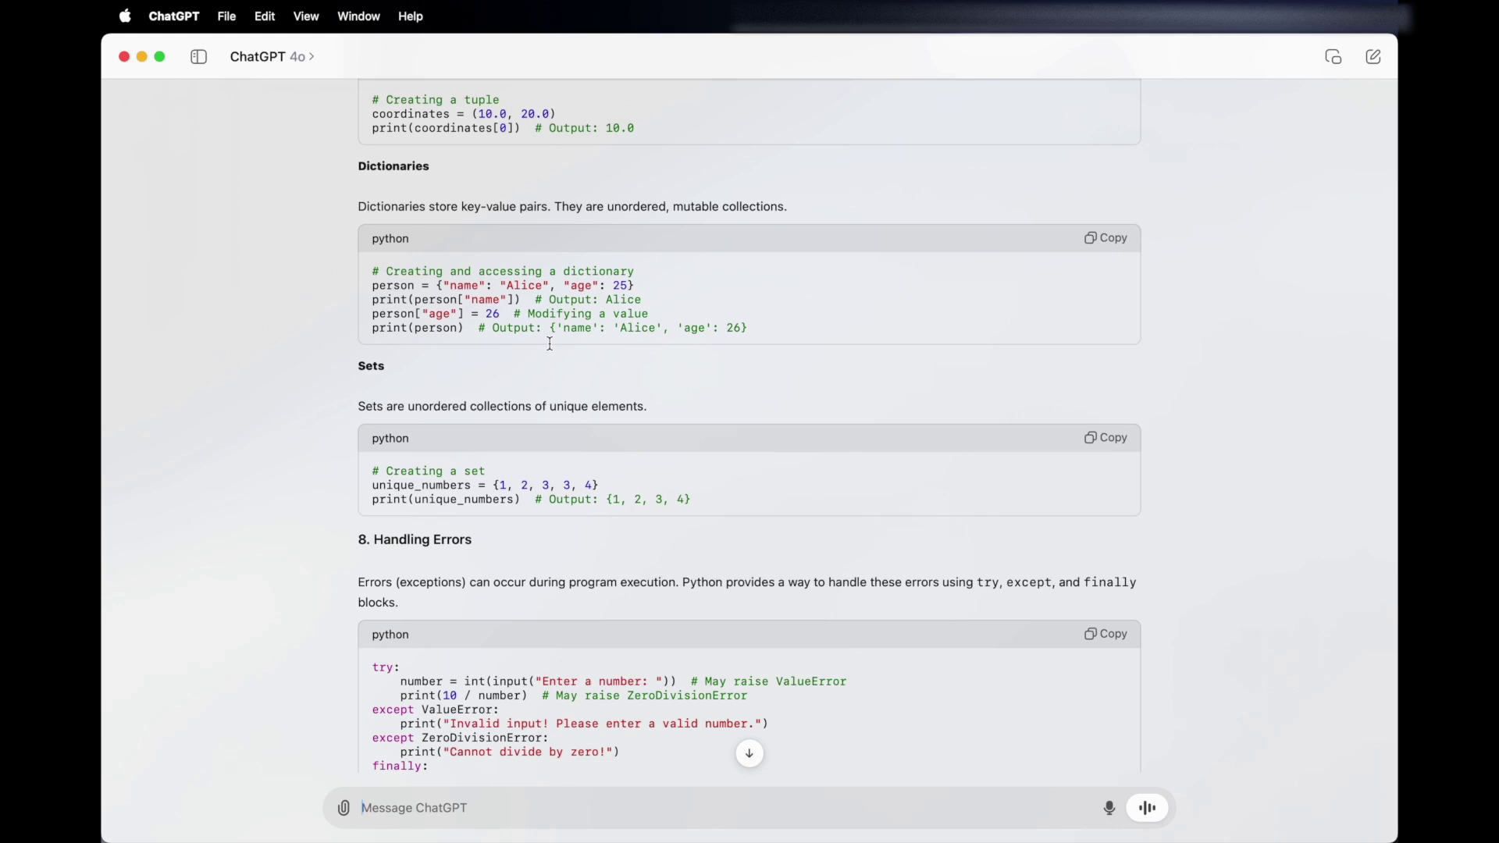
{"action": "scroll", "coordinate": [549, 343], "scroll_direction": "down", "scroll_amount": 1}
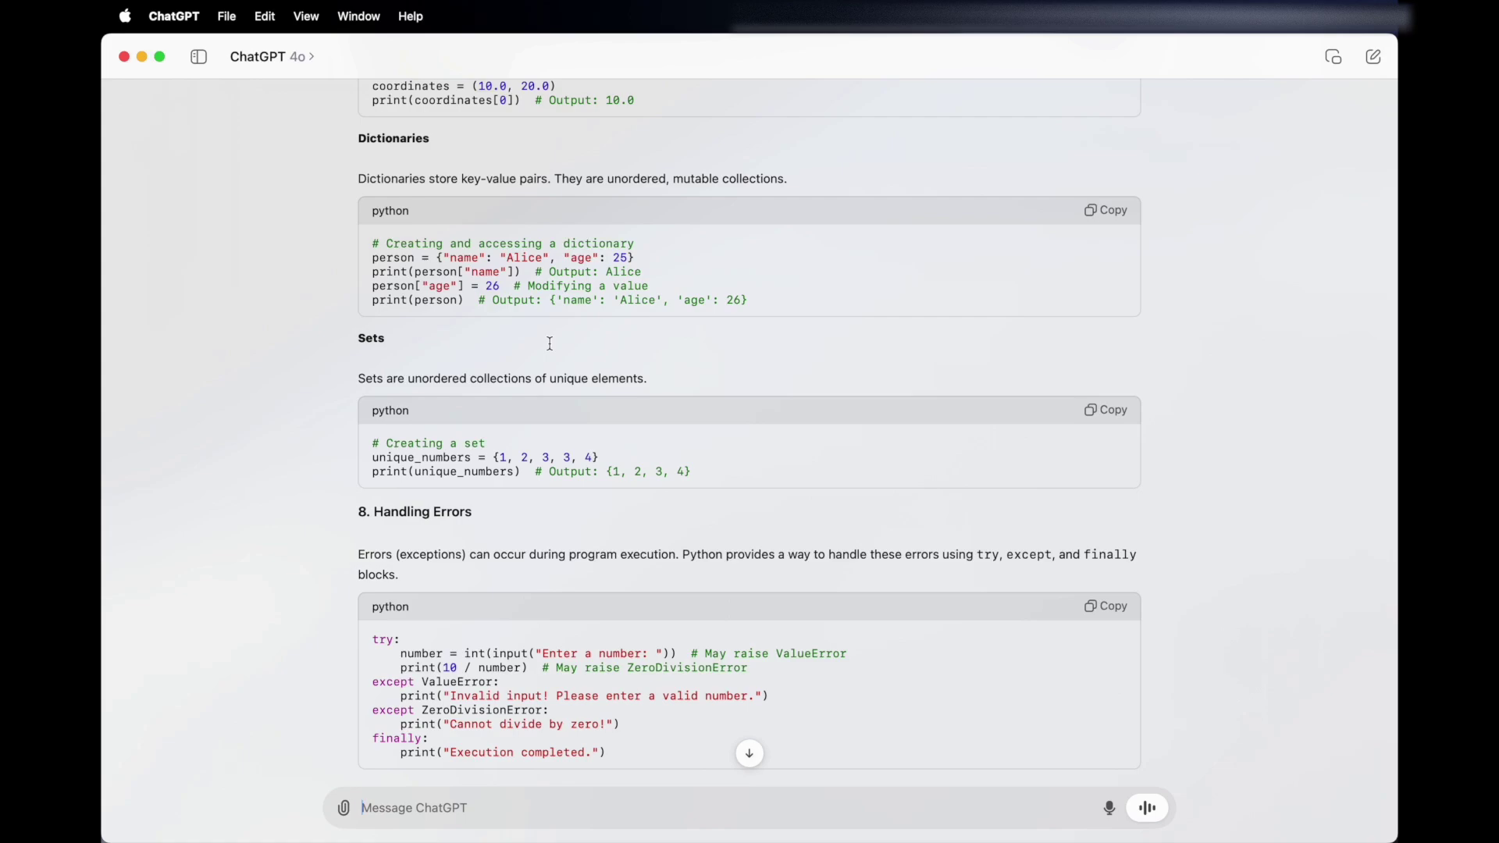
{"action": "scroll", "coordinate": [549, 344], "scroll_direction": "down", "scroll_amount": 20}
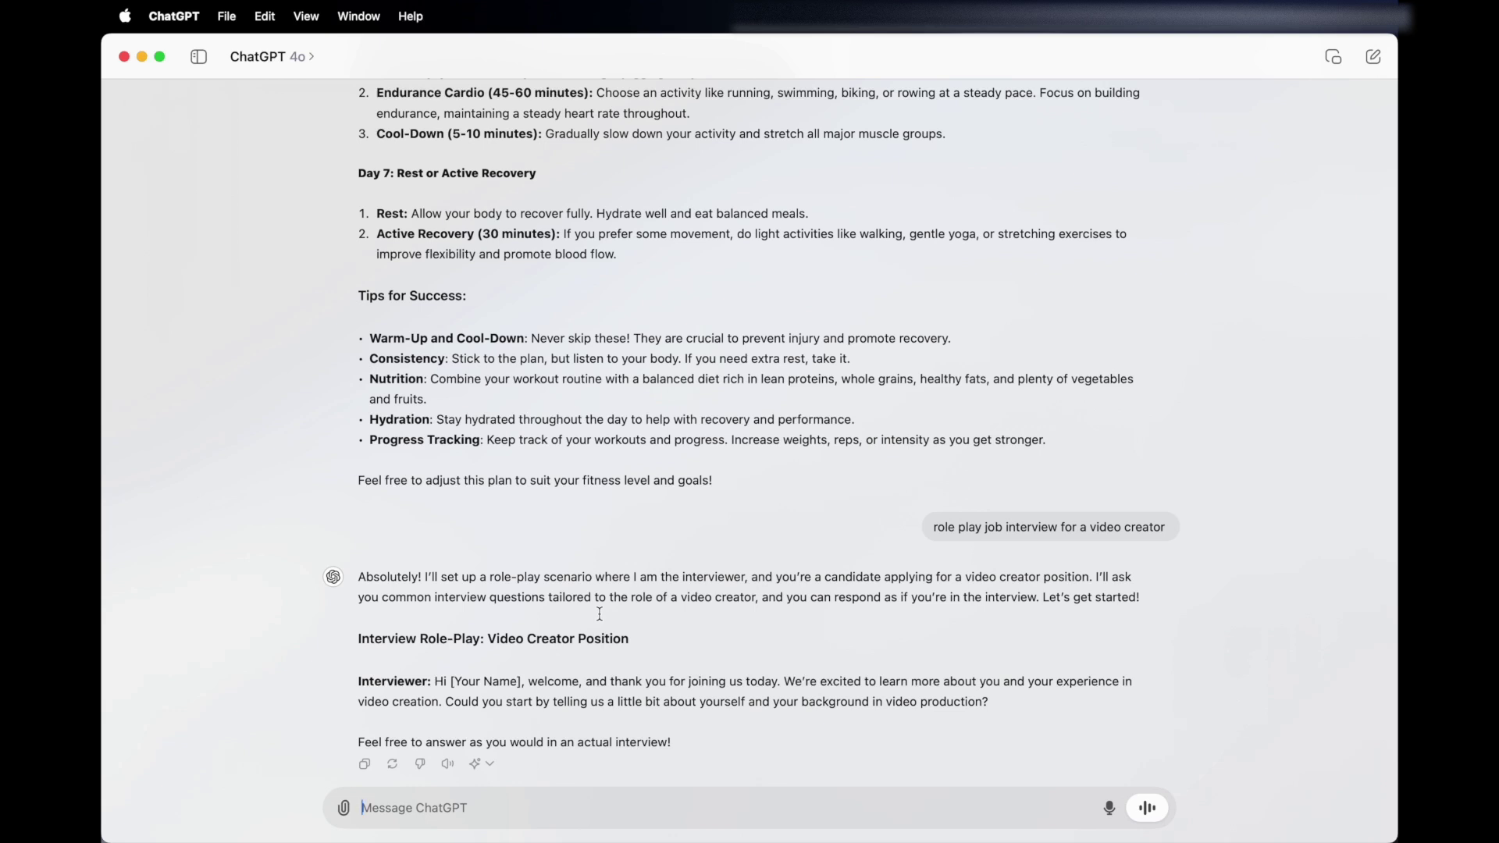
- Request an early-2000s movie quiz, scroll through the 20 questions and answer key, and start the photography-themes prompt
{"action": "type", "text": "cre"}
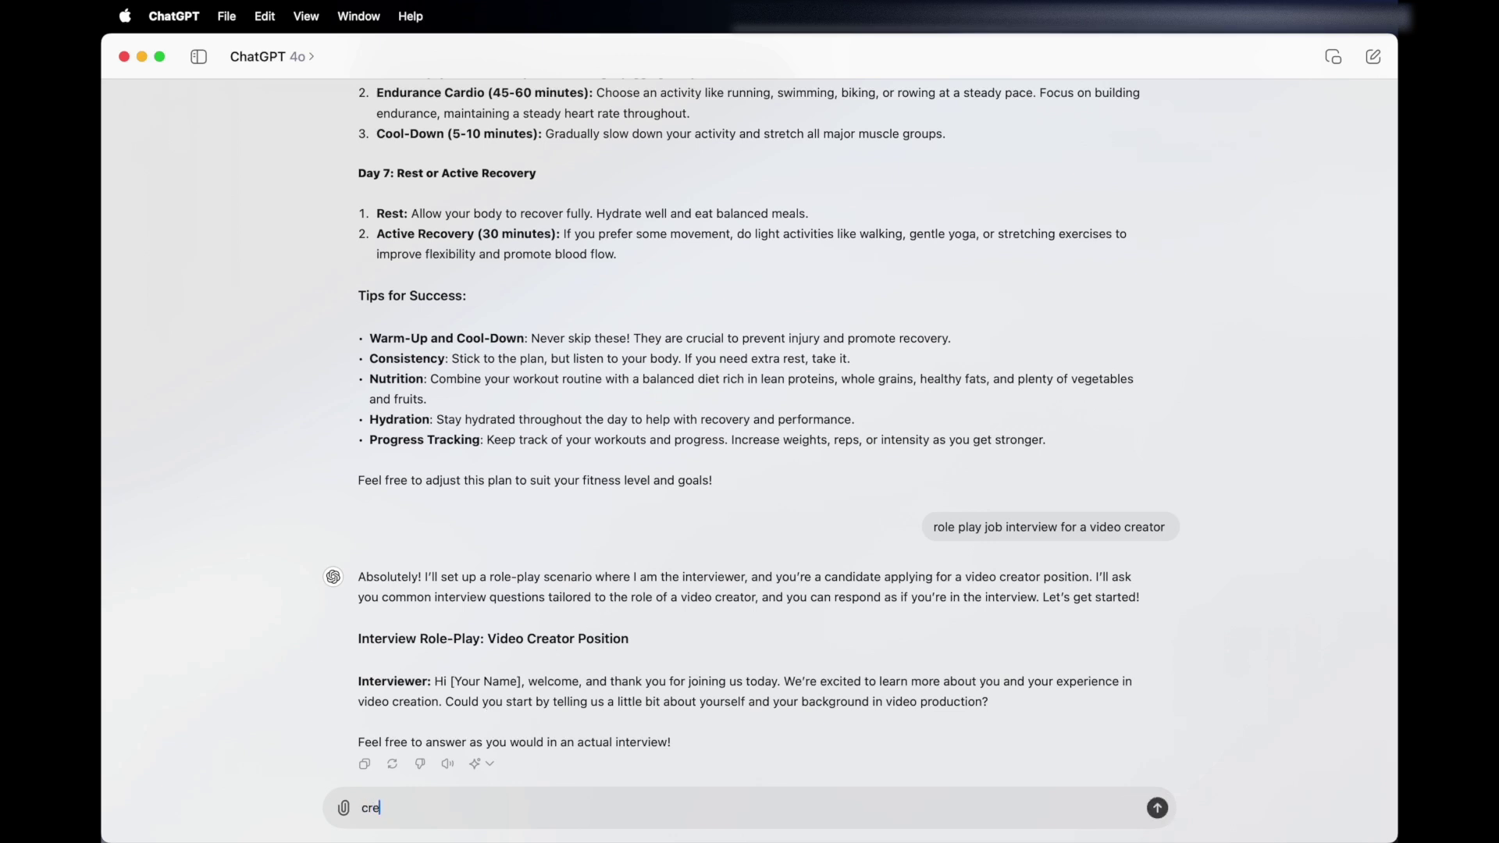
{"action": "type", "text": "ate me a movie quiz on early 2000"}
{"action": "key", "text": "Return"}
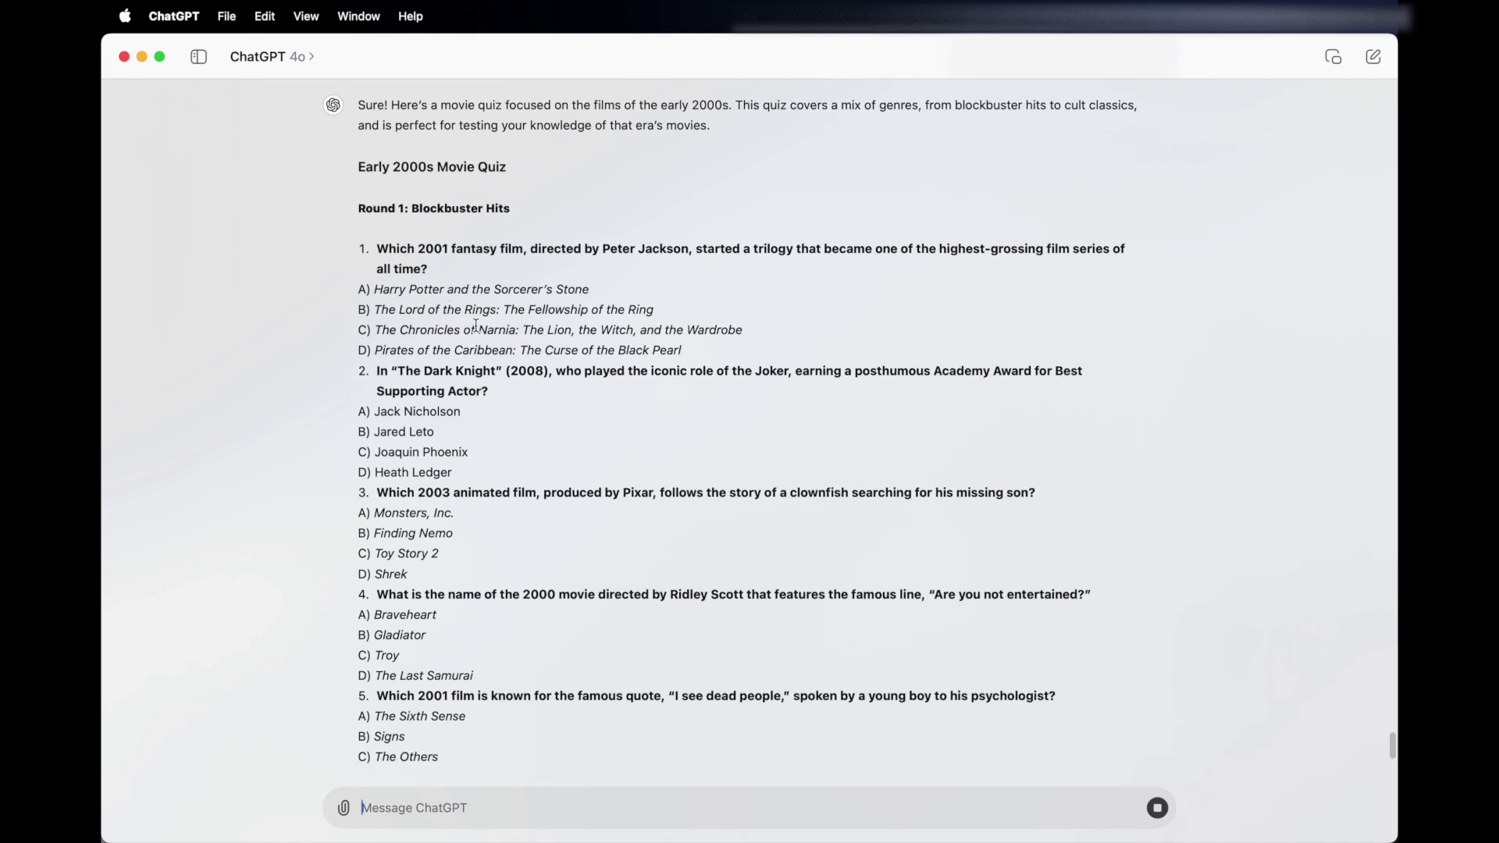
{"action": "scroll", "coordinate": [479, 355], "scroll_direction": "down", "scroll_amount": 5}
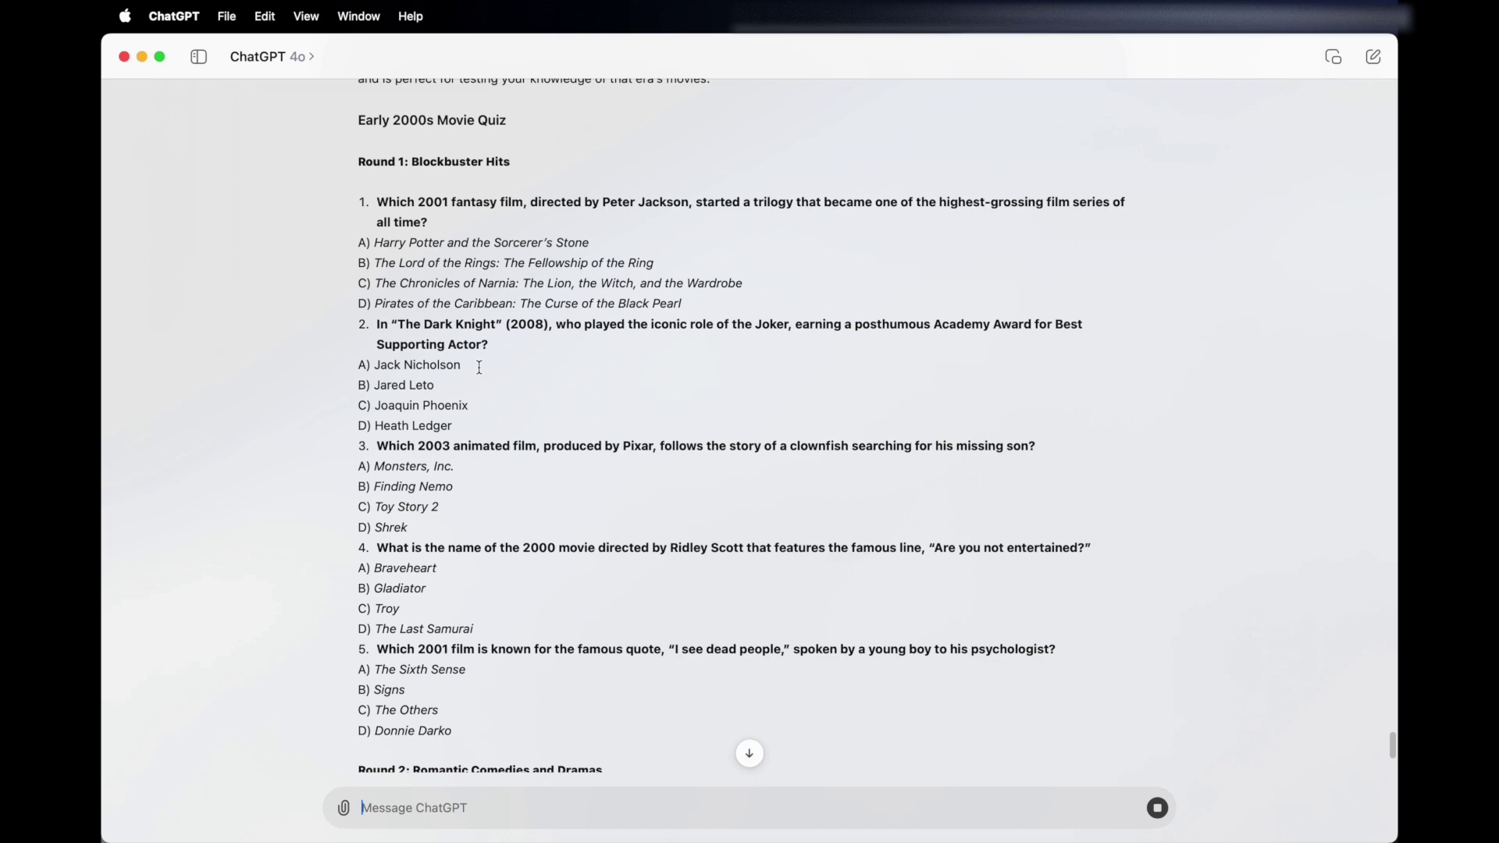
{"action": "scroll", "coordinate": [479, 367], "scroll_direction": "down", "scroll_amount": 5}
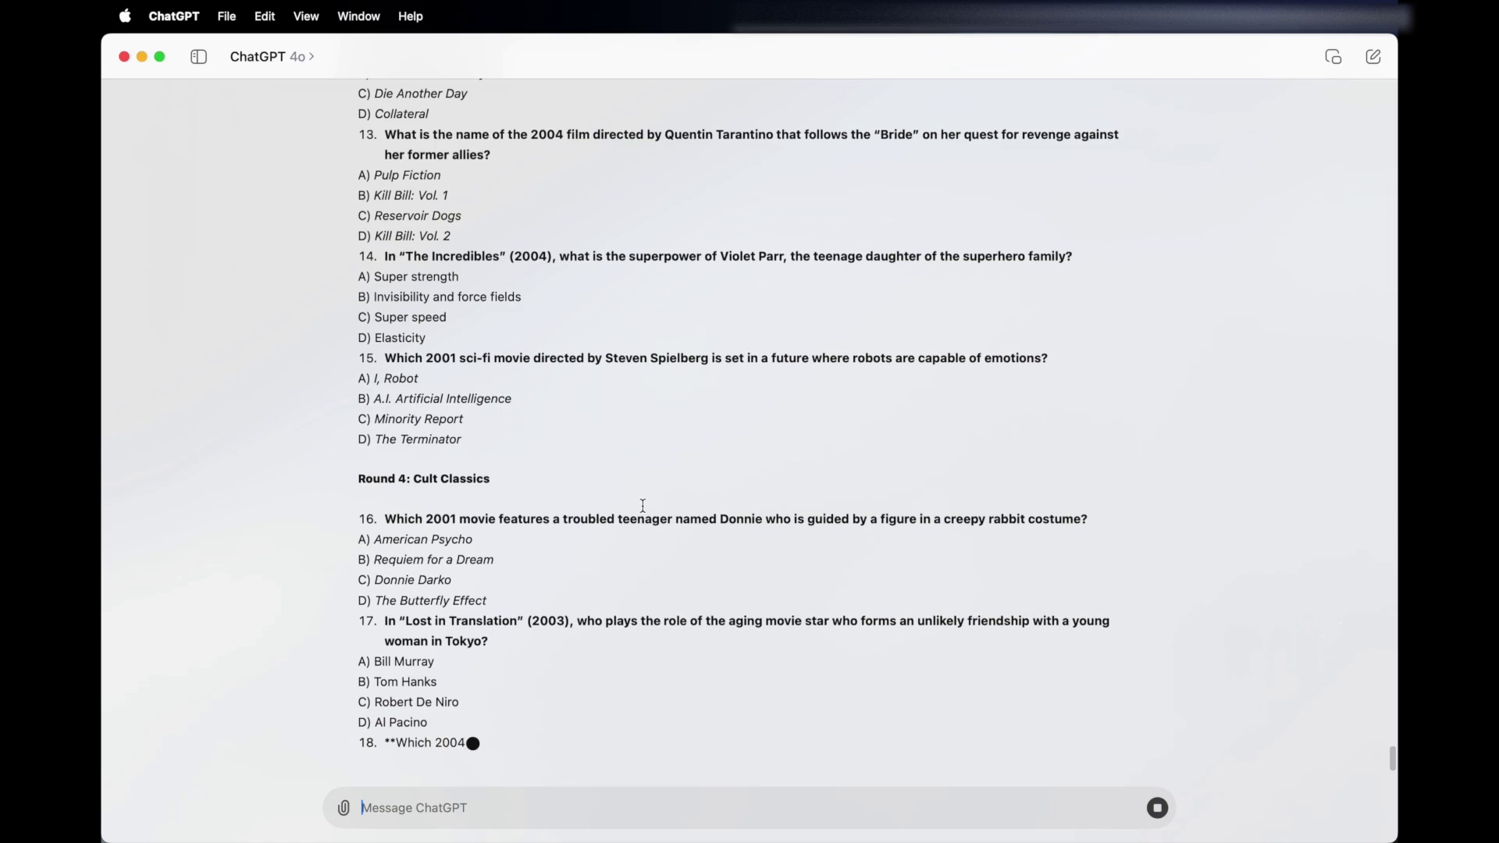
{"action": "scroll", "coordinate": [643, 506], "scroll_direction": "up", "scroll_amount": 20}
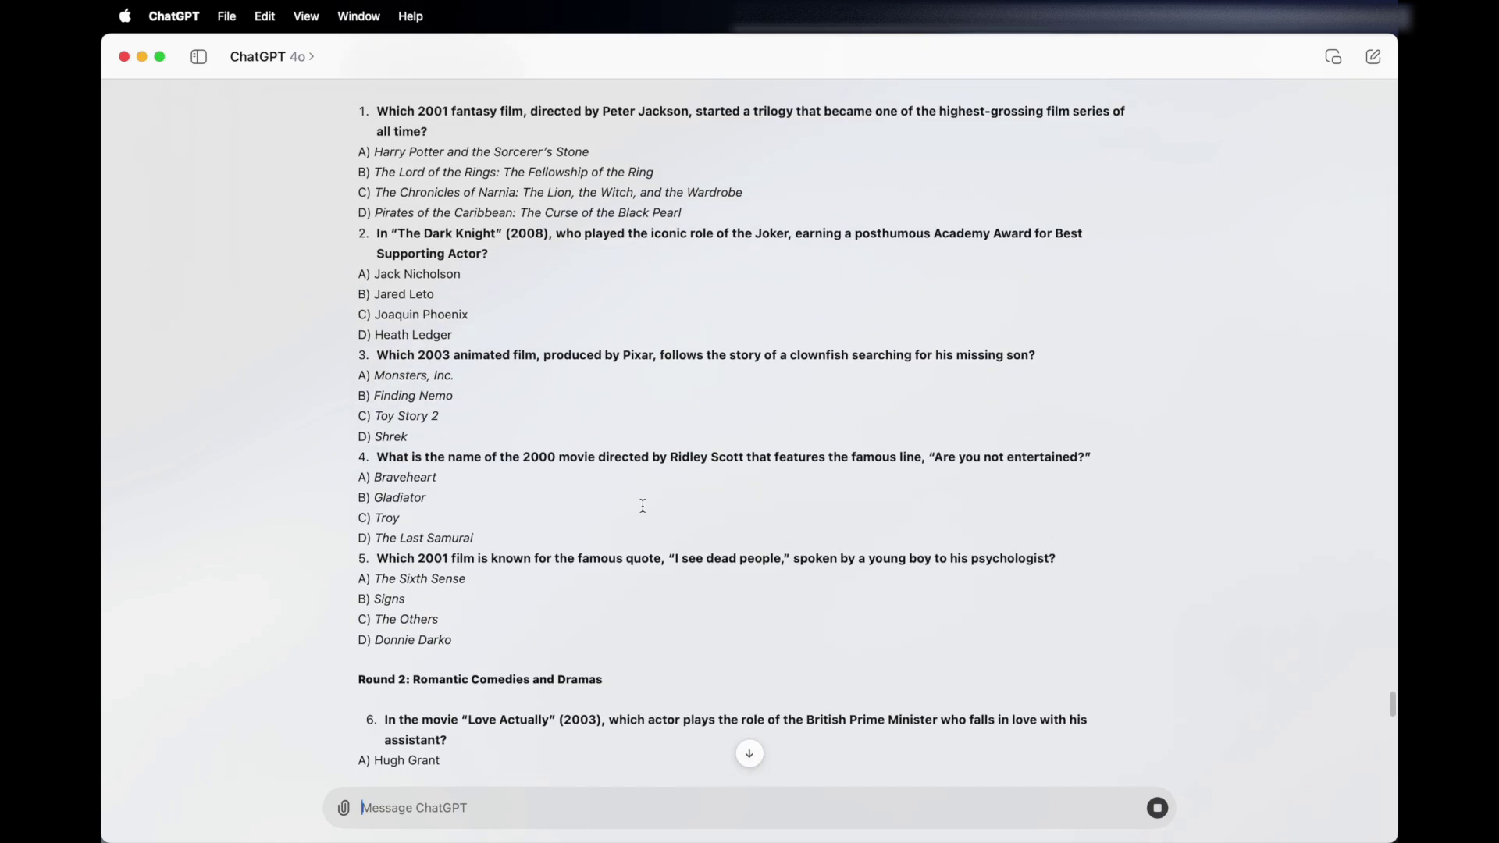
{"action": "scroll", "coordinate": [643, 506], "scroll_direction": "down", "scroll_amount": 20}
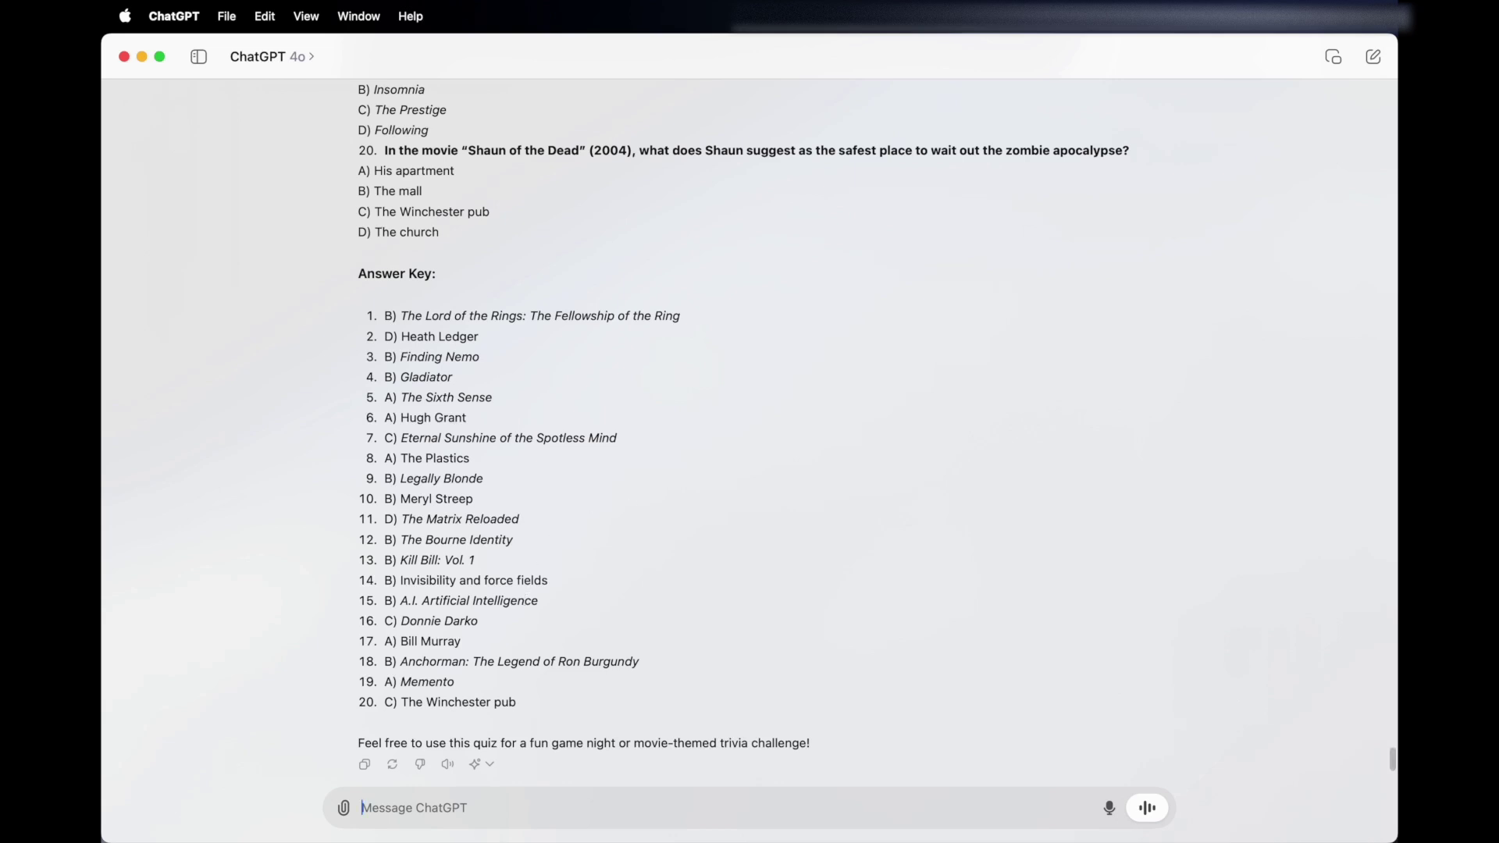
{"action": "type", "text": "g"}
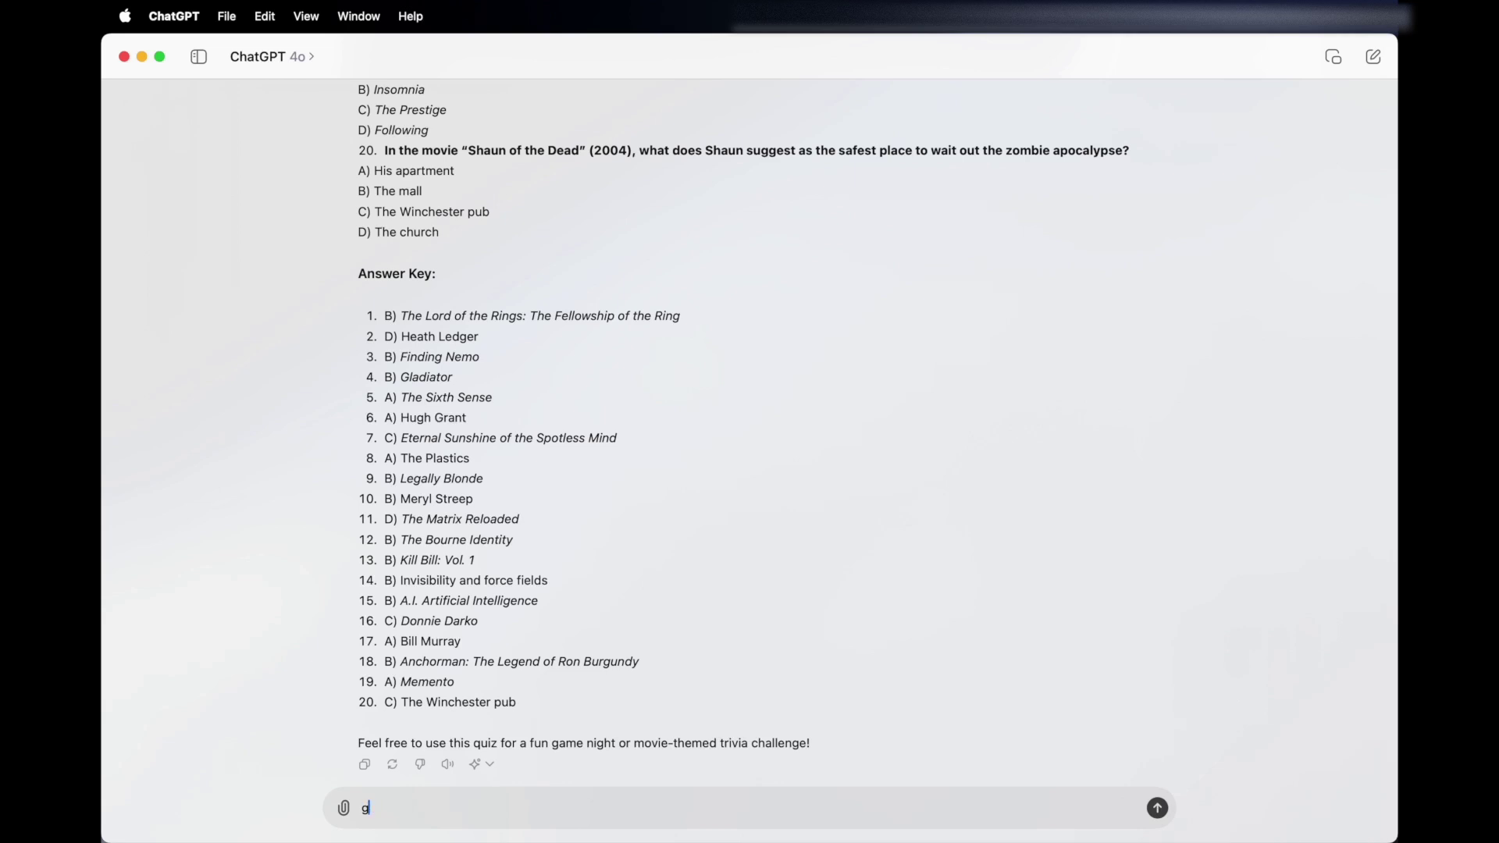
{"action": "type", "text": "tve me 5 photography themes"}
- Send 'give me 5 photography themes' and begin a follow-up starting 'could i'
{"action": "key", "text": "Return"}
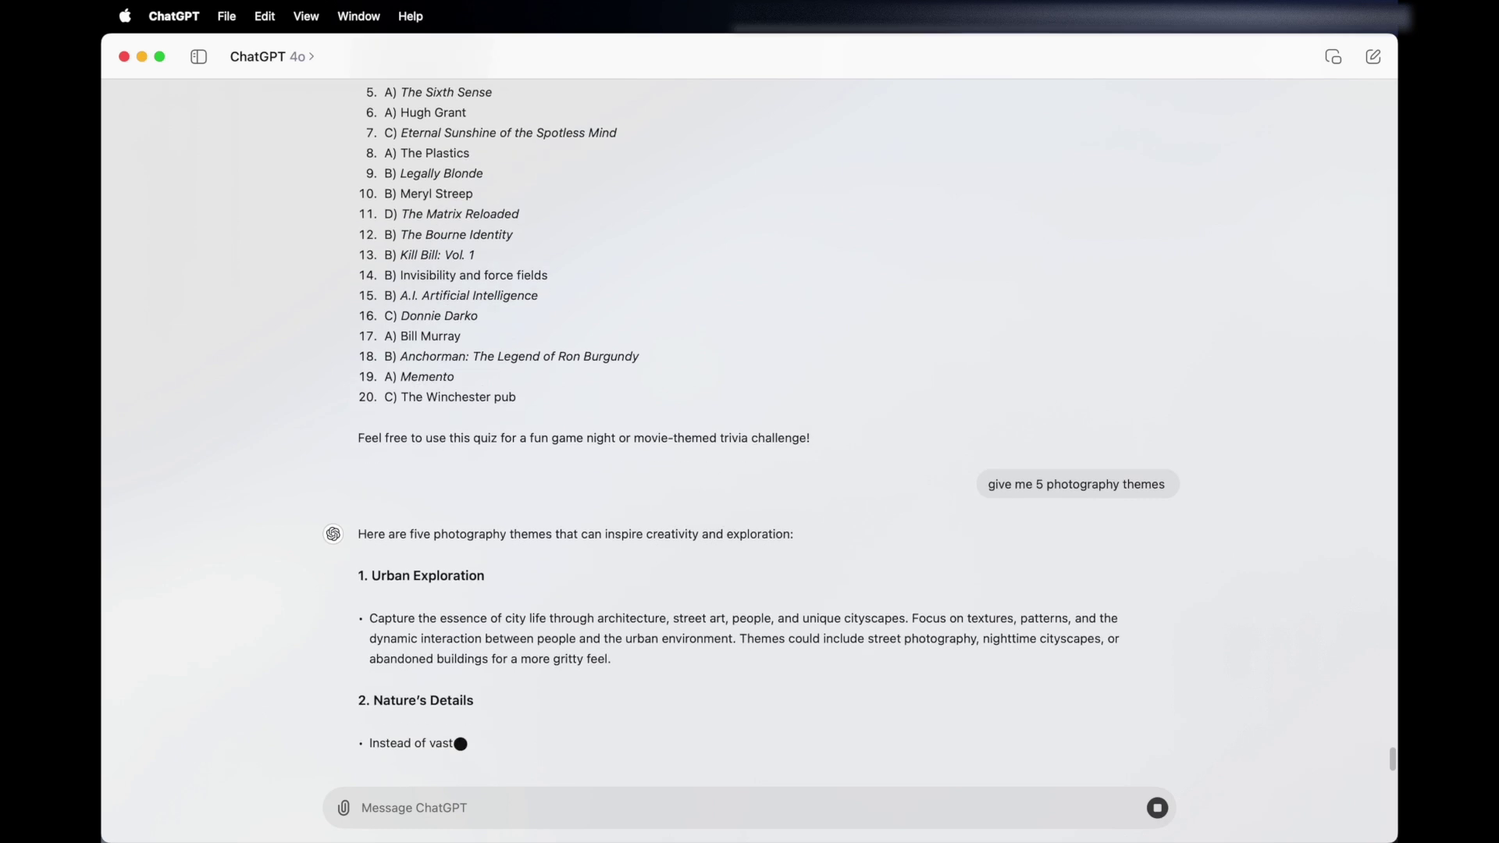
{"action": "type", "text": "could i"}
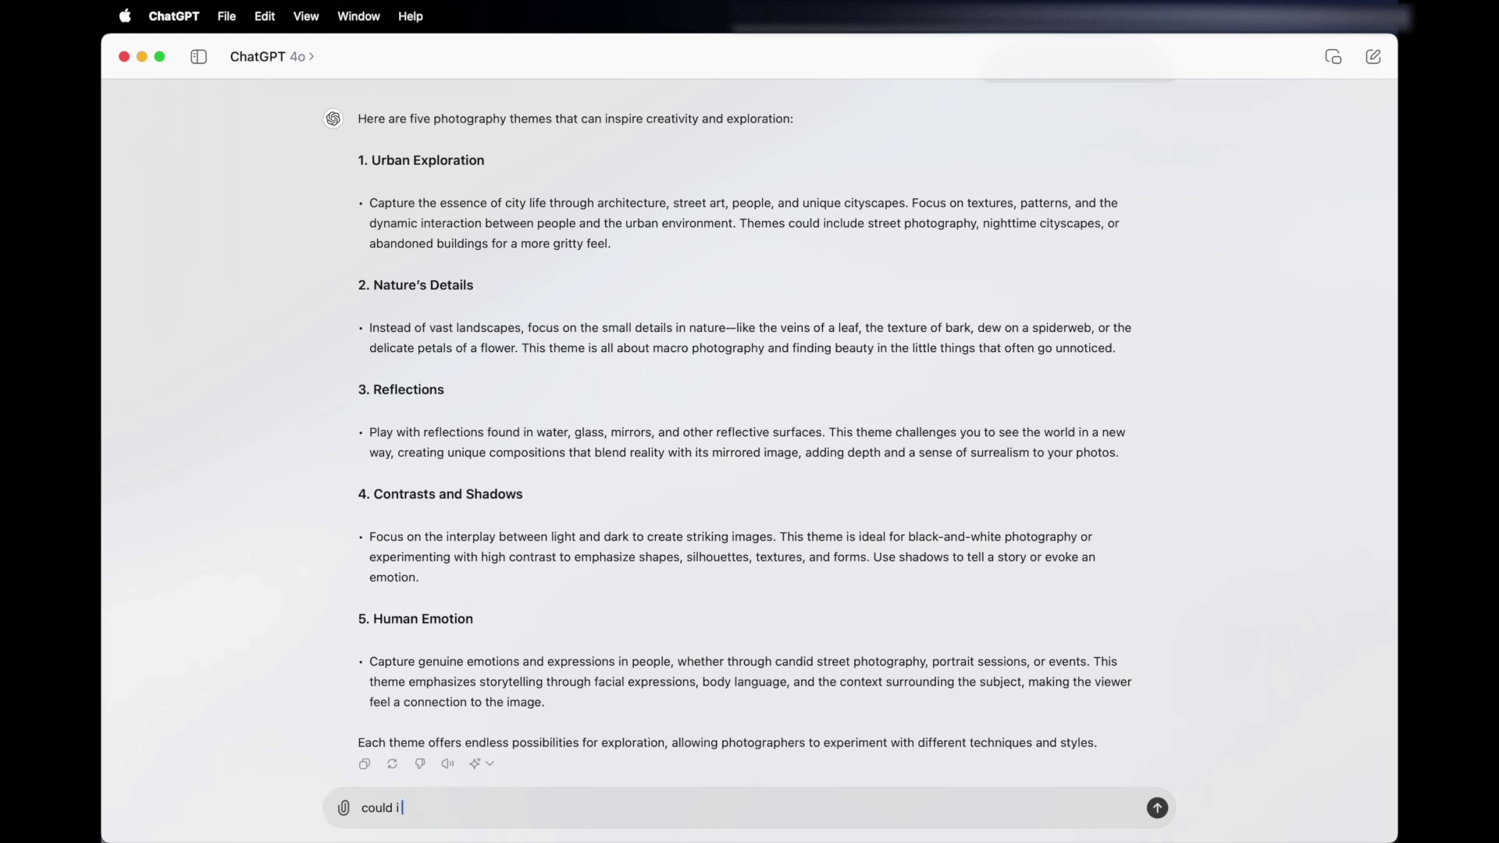
- Send 'could i photographic examples', correcting the misspelling to 'photographic', and review the example scenes
{"action": "type", "text": "hotograpic examples"}
{"action": "right_click", "coordinate": [420, 808]}
{"action": "left_click", "coordinate": [456, 298]}
{"action": "key", "text": "Return"}
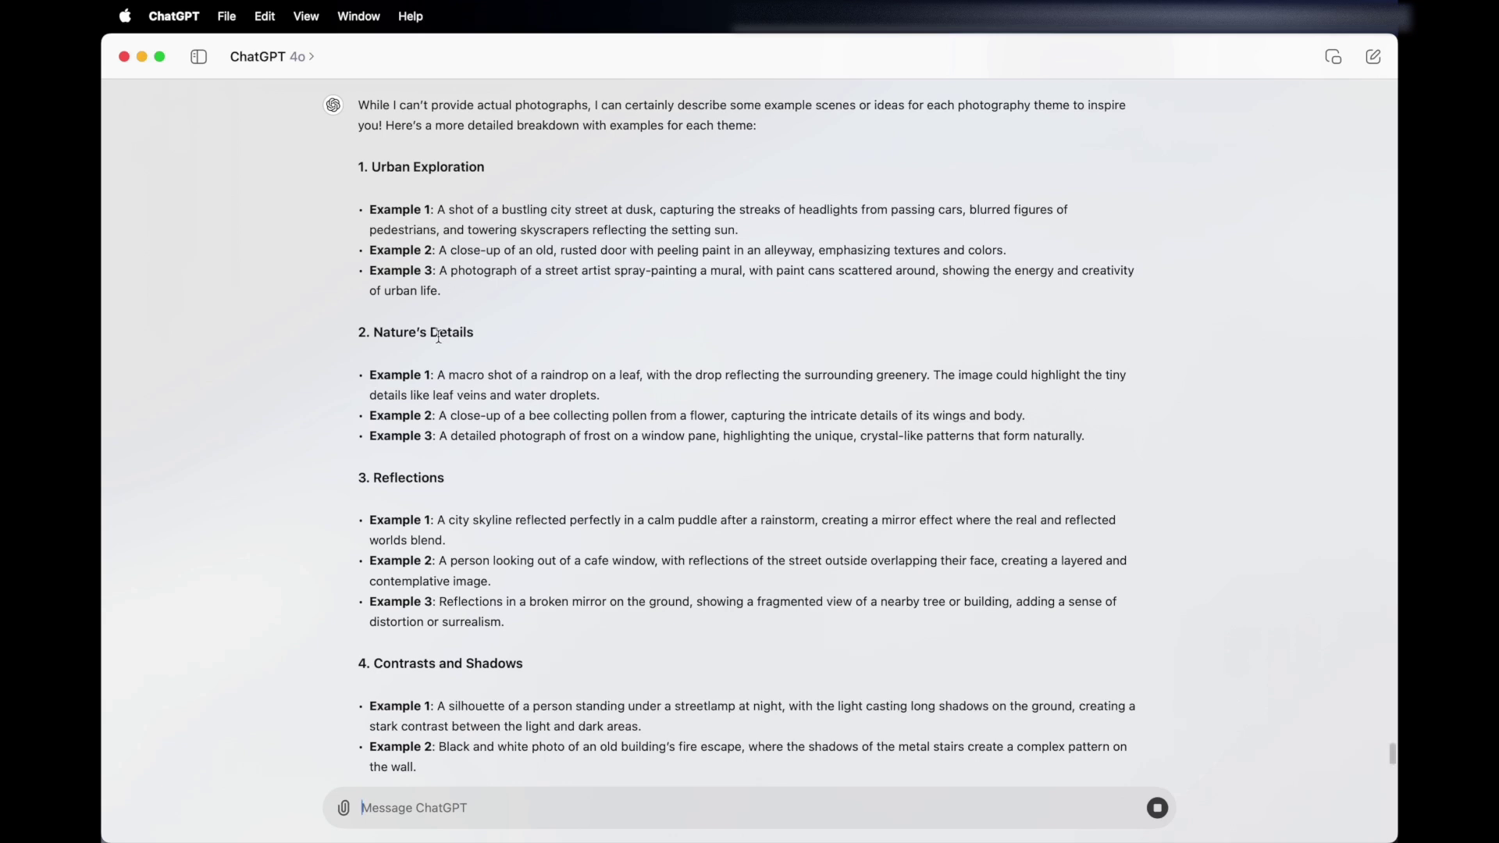
{"action": "scroll", "coordinate": [254, 170], "scroll_direction": "up", "scroll_amount": 2}
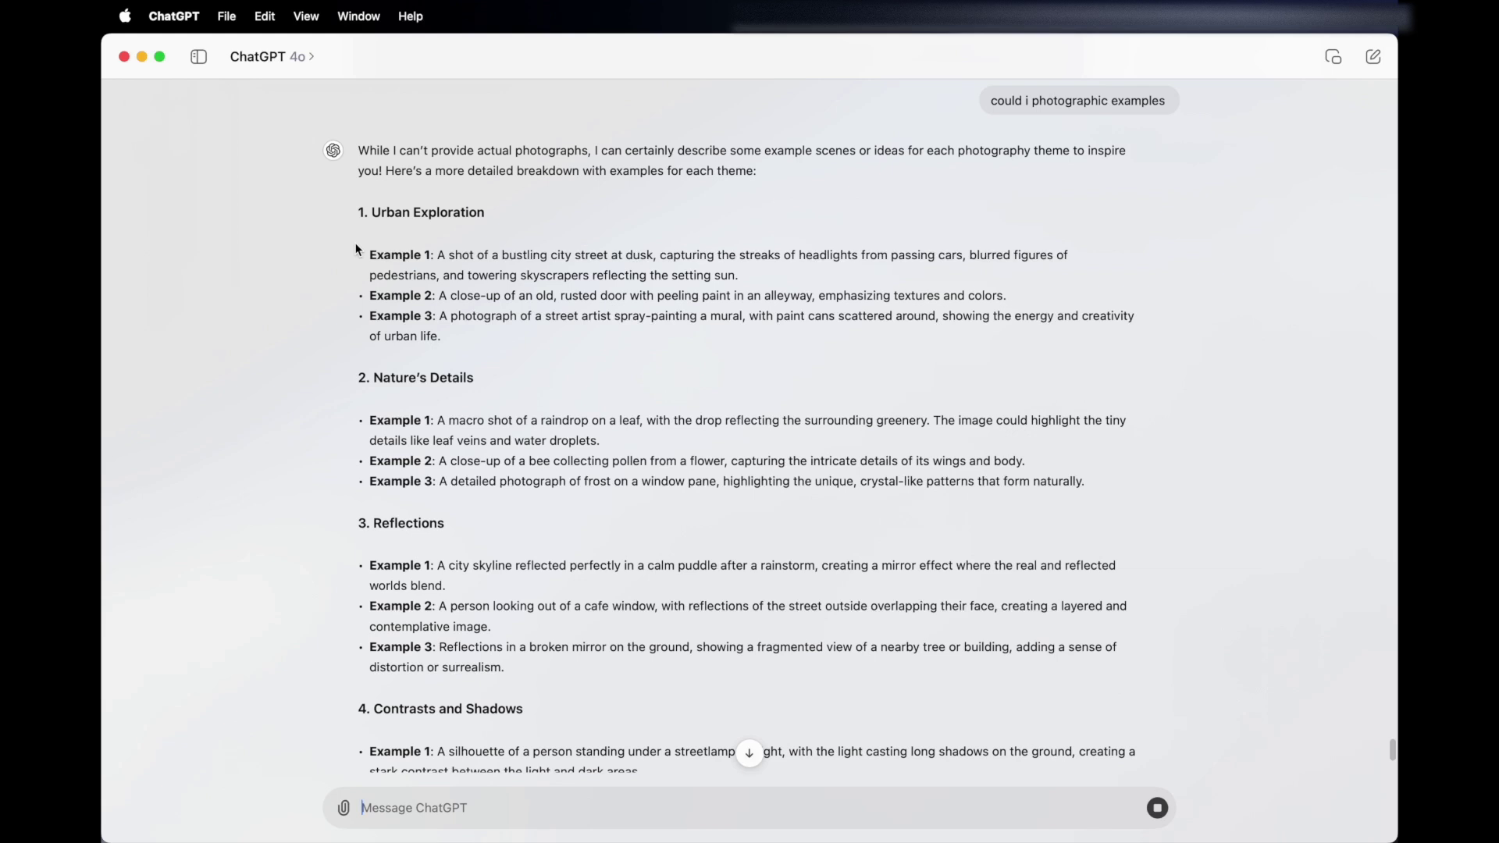
- Ask ChatGPT to generate an image of theme 1, then close the enlarged first city-street image
{"action": "type", "text": "could you generante me an"}
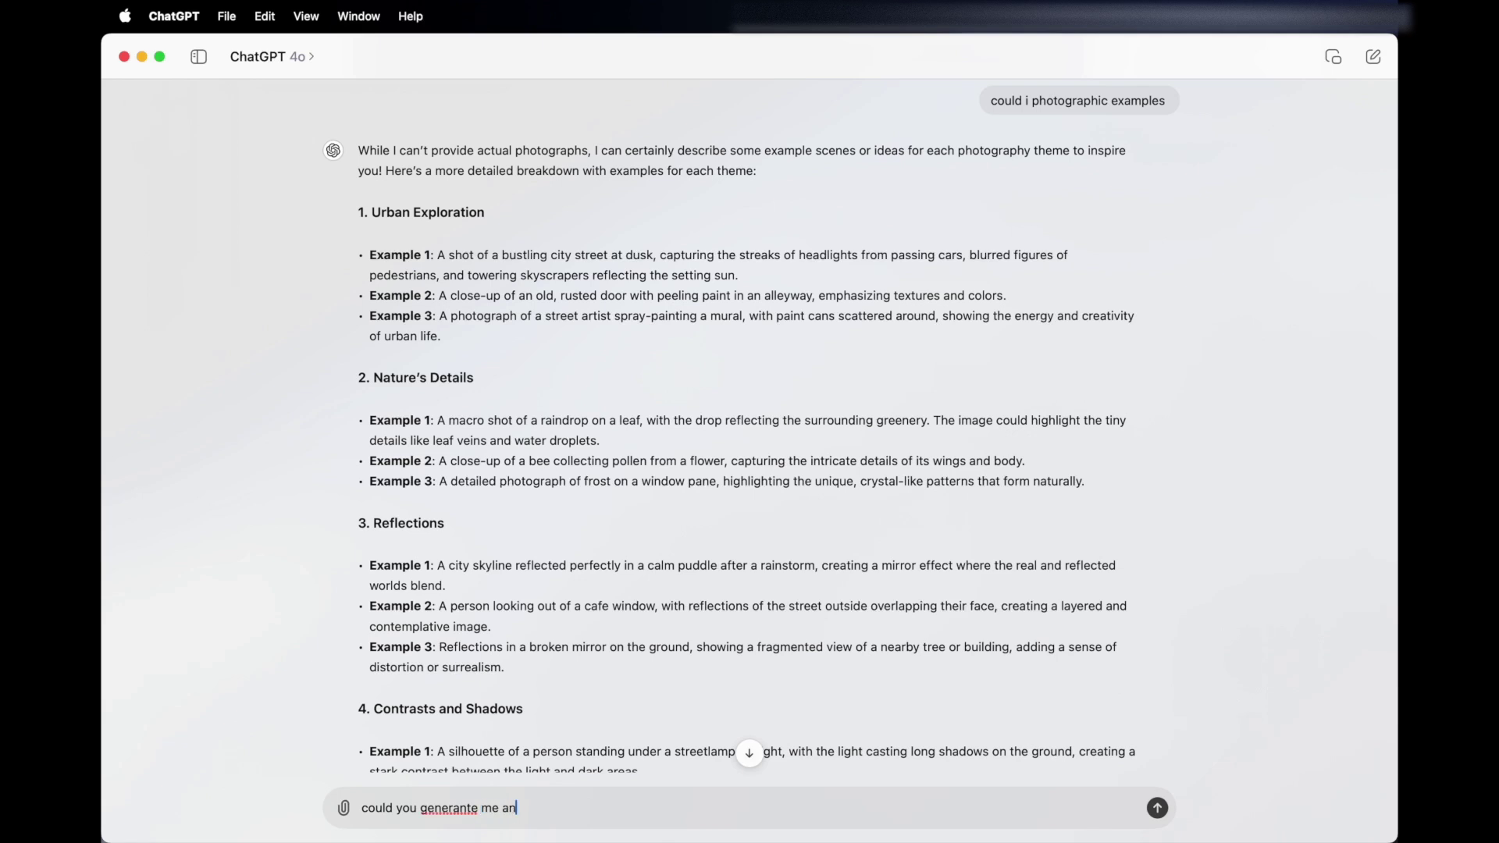
{"action": "type", "text": " image of 1"}
{"action": "key", "text": "Return"}
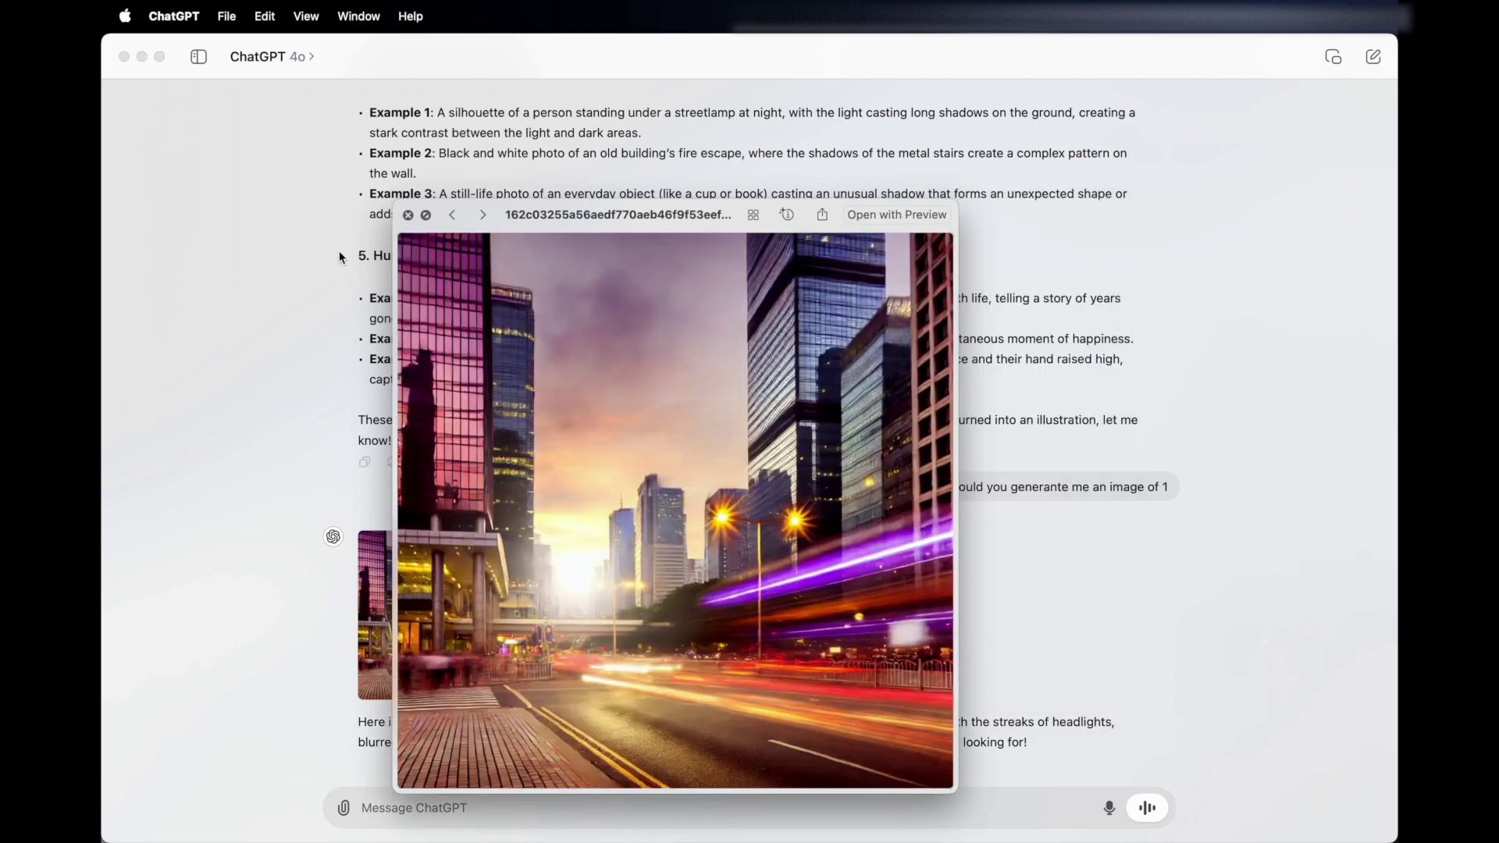
{"action": "left_click", "coordinate": [409, 217]}
- Enlarge the second generated city-street-at-dusk image, then close the preview
{"action": "left_click", "coordinate": [644, 583]}
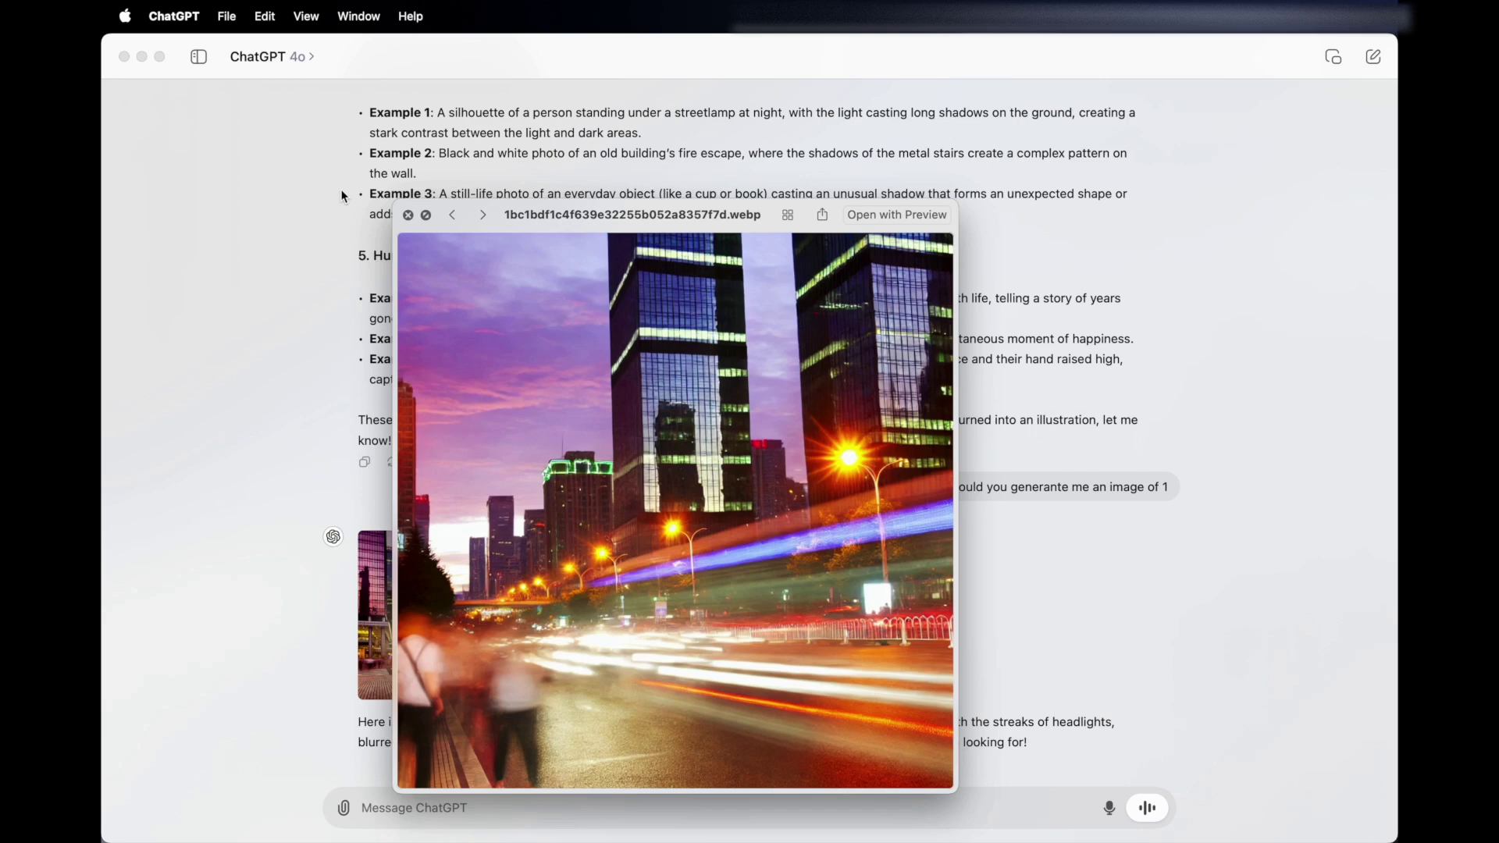
{"action": "left_click", "coordinate": [408, 215]}
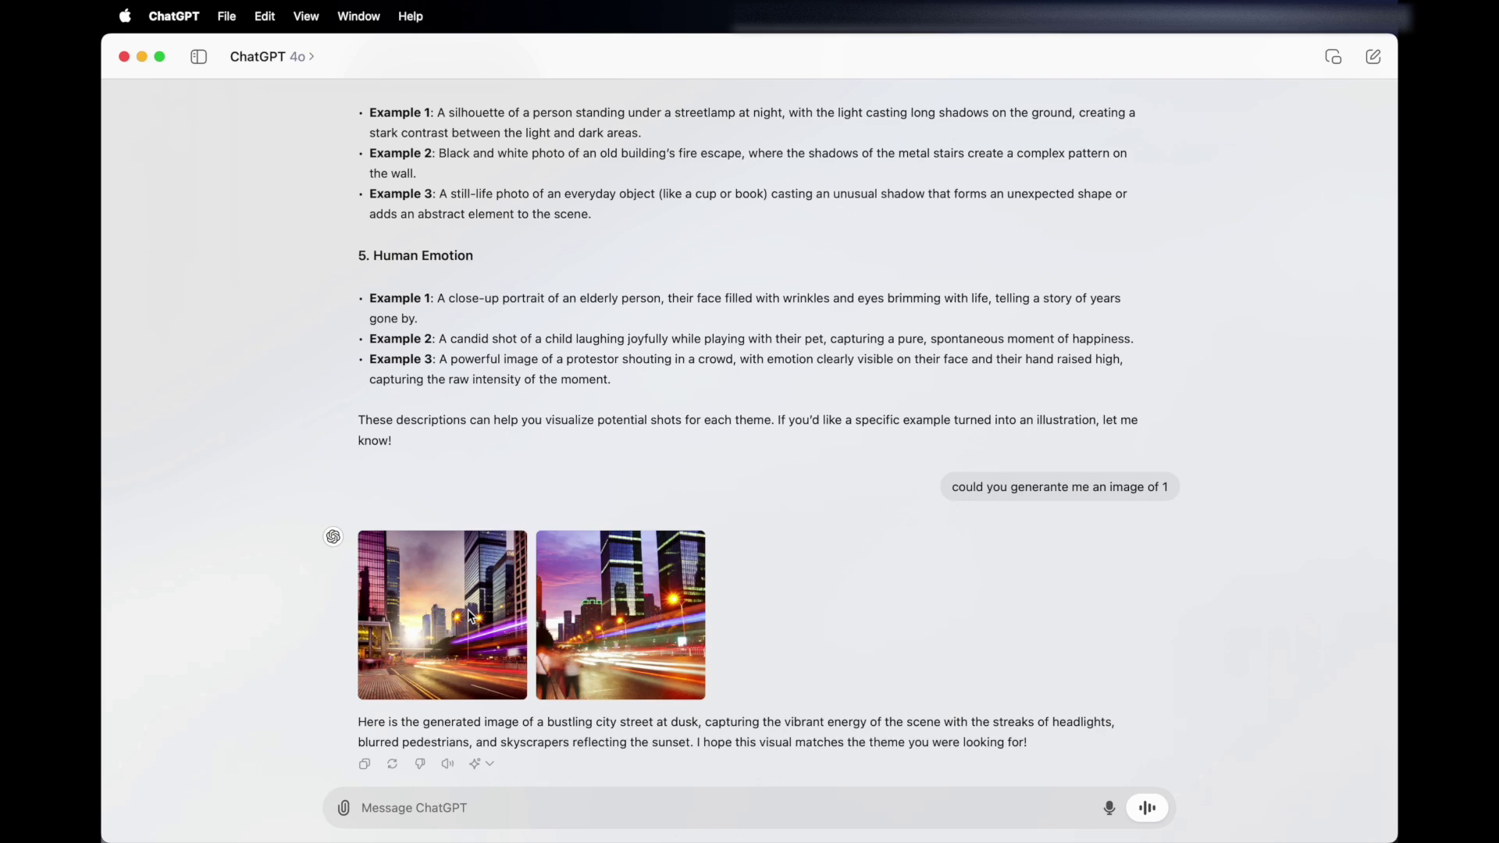